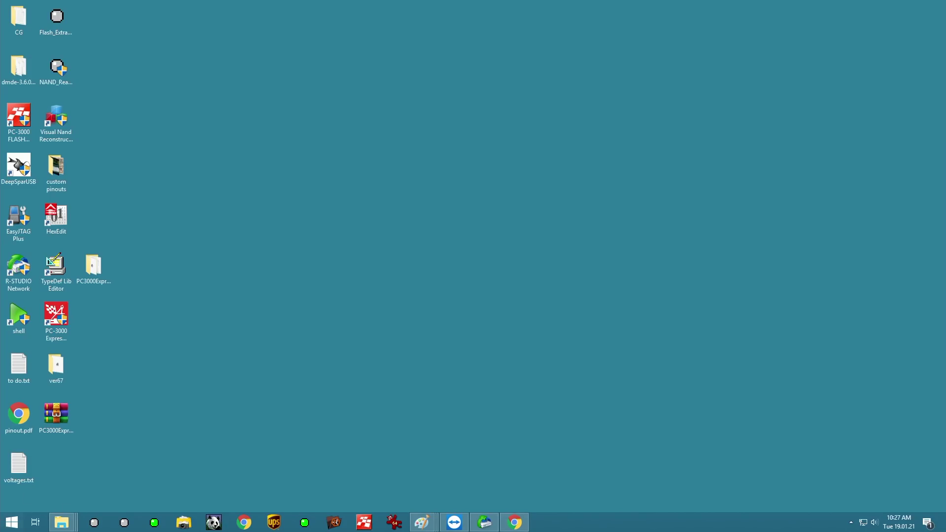
Start DeepSparUSB, centre its USB Control Panel, and bring up the Start menu for R-Studio
left_click(14, 516)
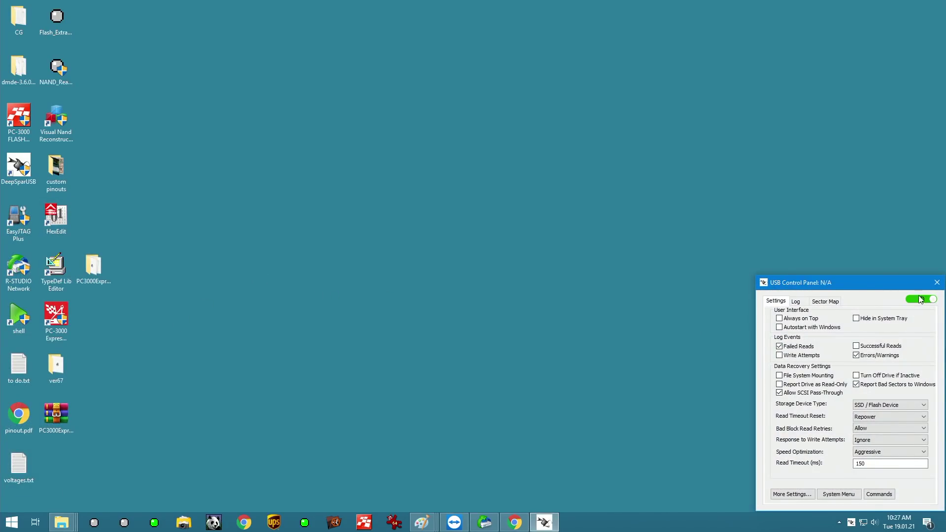
left_click_drag(907, 286, 430, 157)
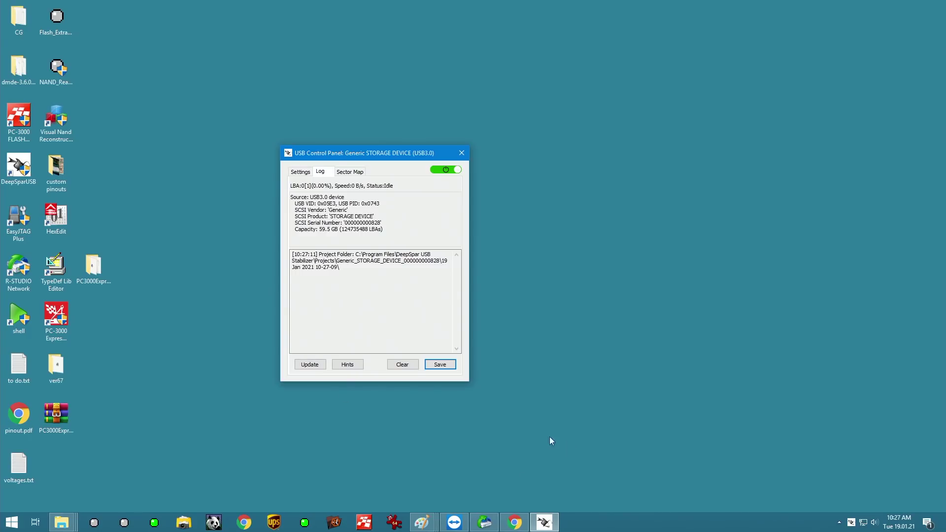
left_click(10, 523)
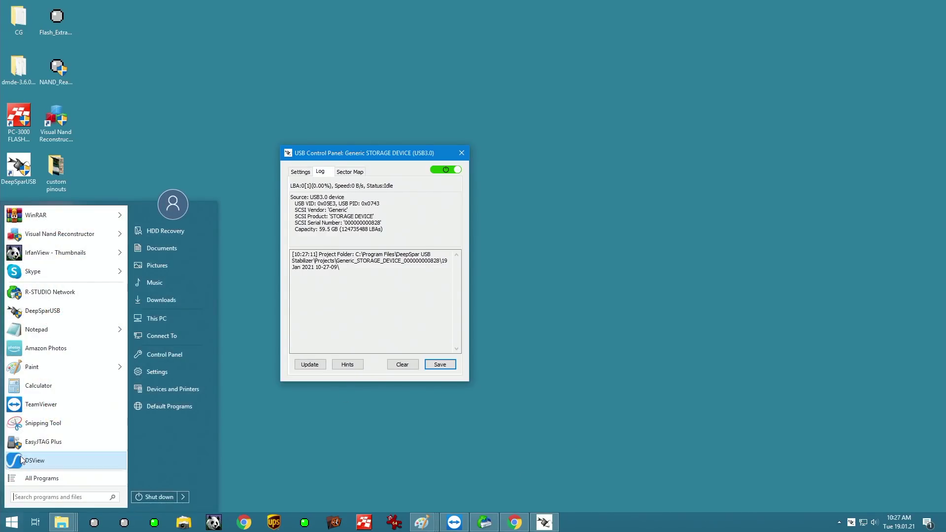
Launch R-Studio, select Generic STORAGE DEVICE 0828, and inspect its final all-zero sectors in hex
left_click(40, 296)
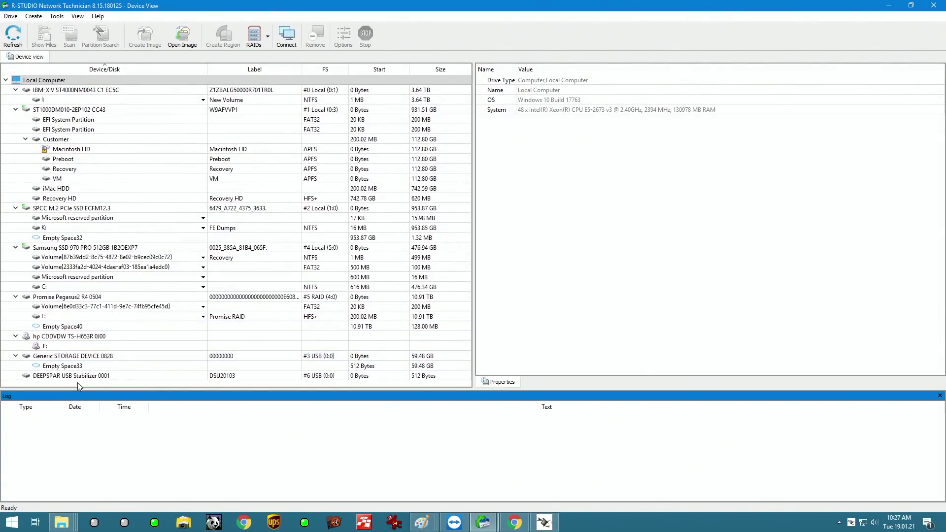
left_click(97, 358)
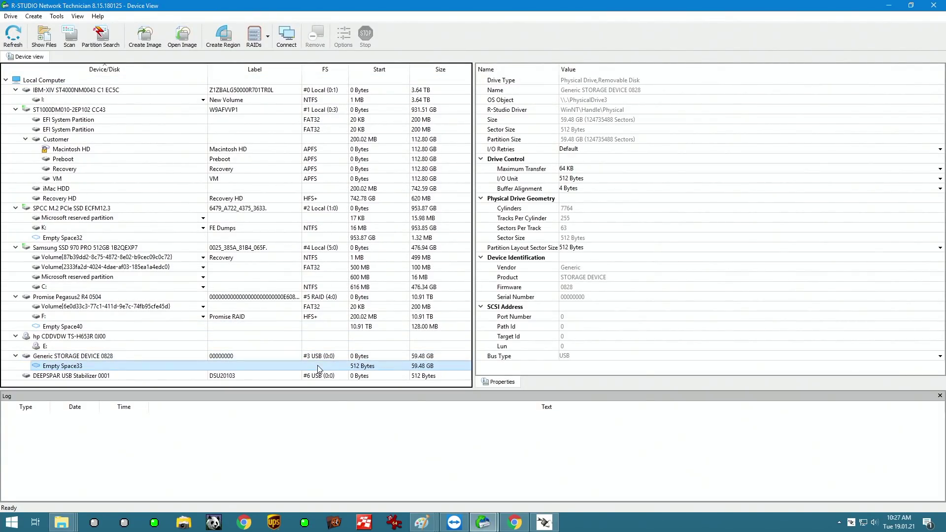
left_click(419, 367)
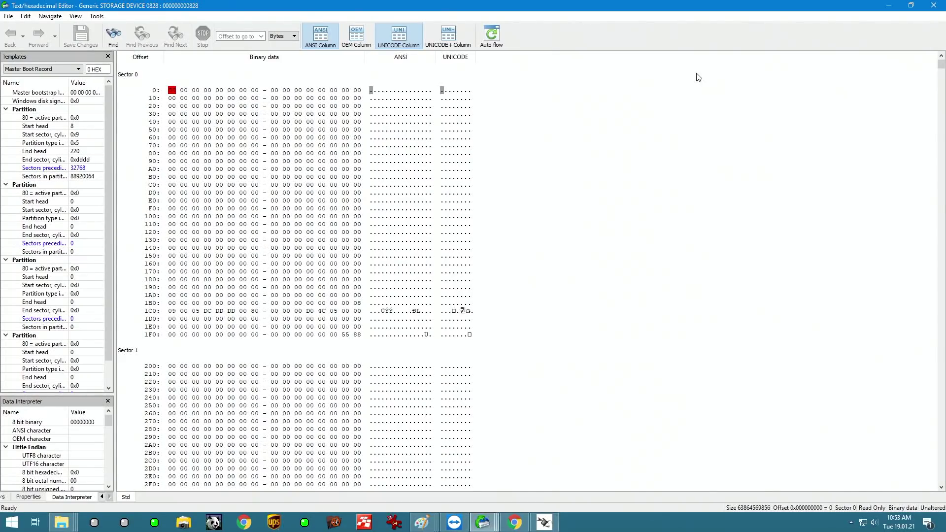
left_click_drag(941, 65, 925, 521)
scroll(382, 377, "down", 4)
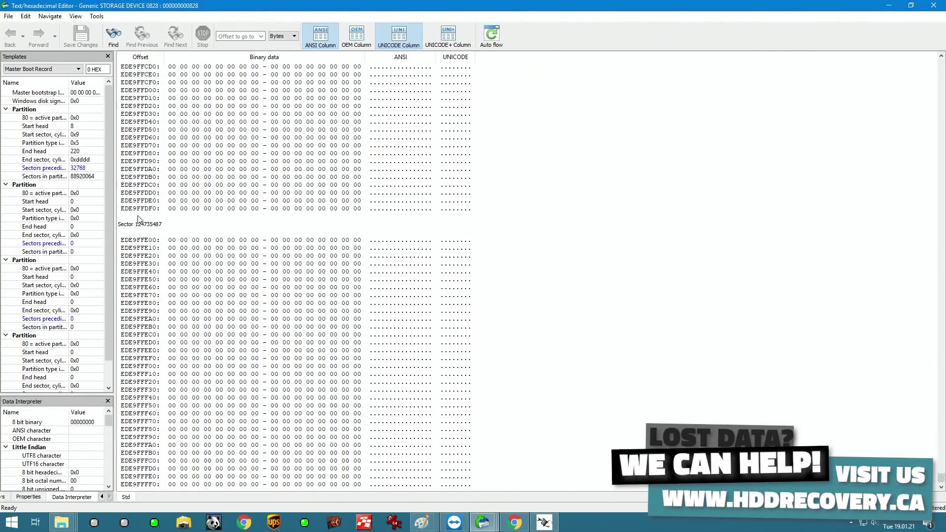
scroll(230, 451, "up", 2)
scroll(231, 451, "up", 3)
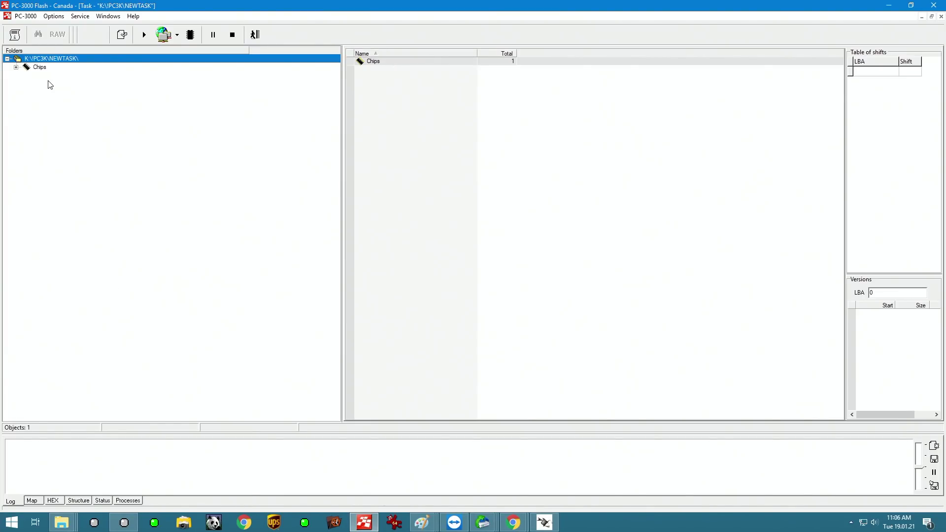
Read the unknown chip's ID and accept it as SDIN5C4-64G (65 536 MB)
double_click(36, 70)
left_click(22, 72)
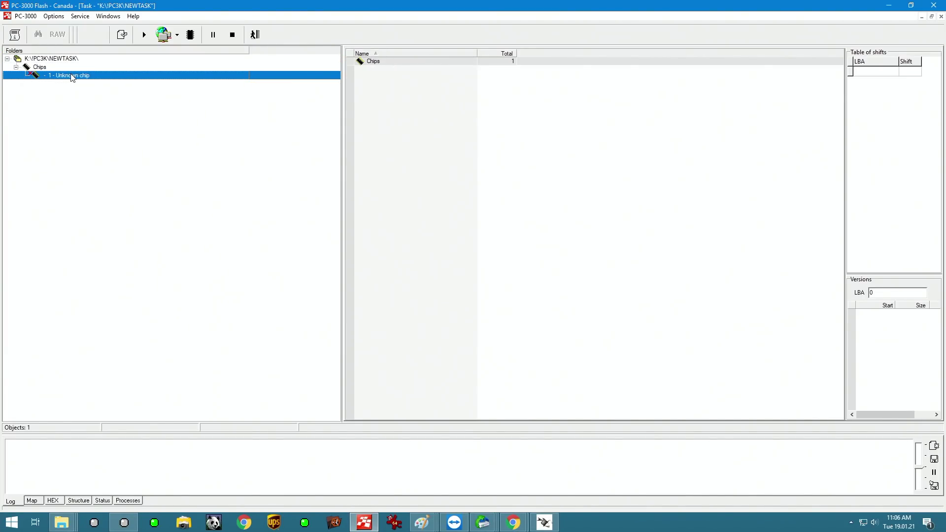
right_click(71, 74)
left_click(121, 124)
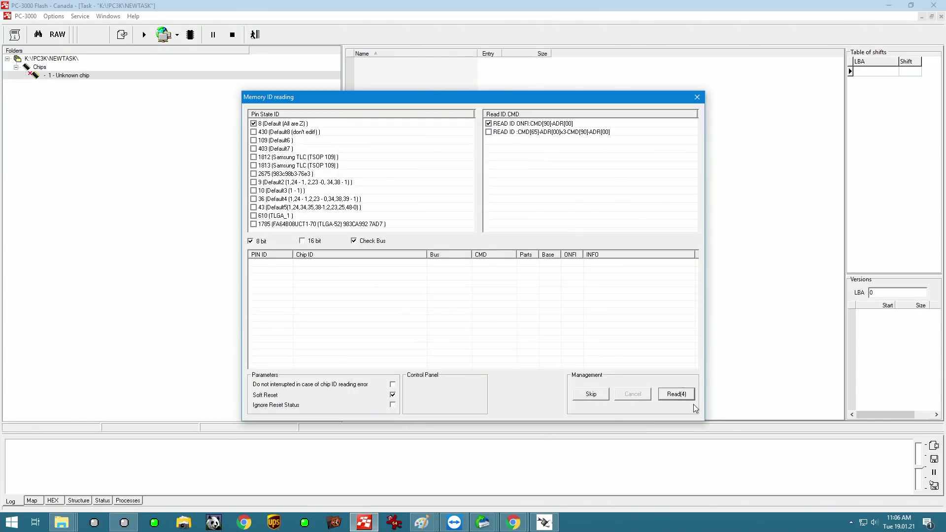
left_click(687, 398)
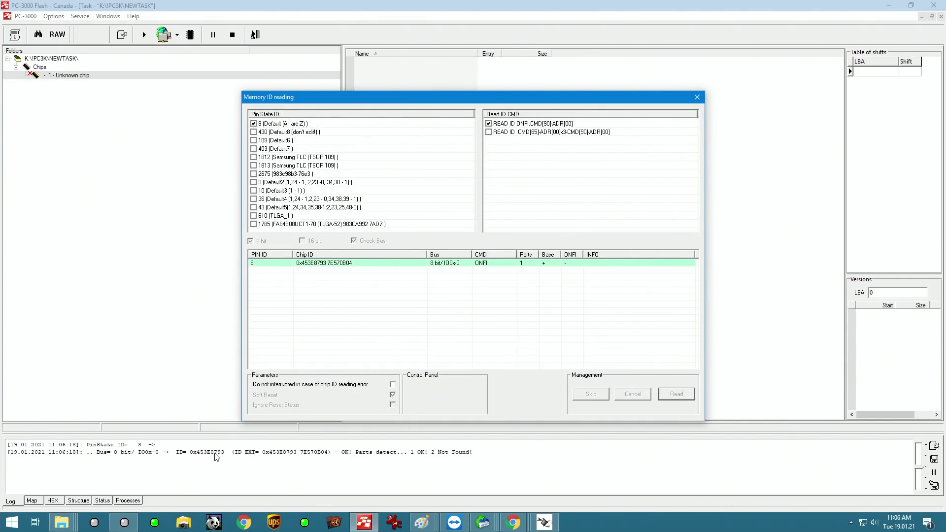
double_click(422, 261)
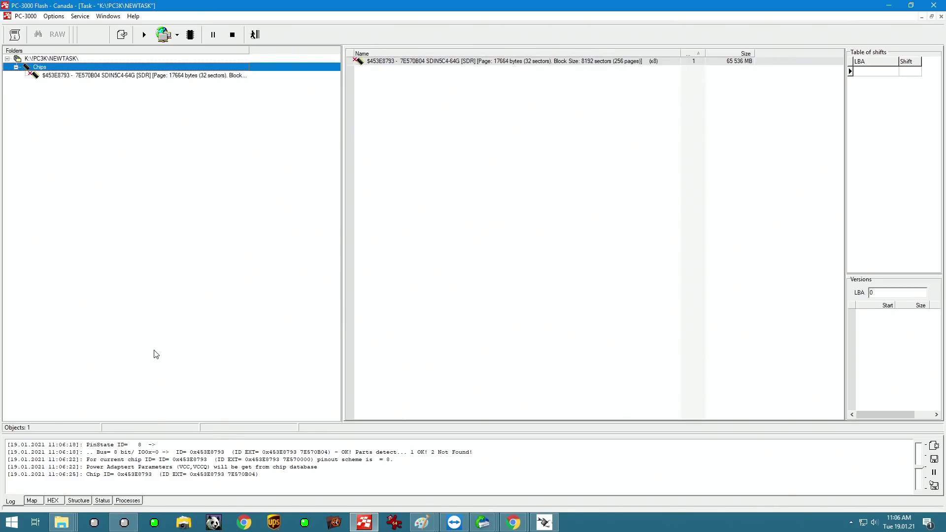
Read the chip in Direct reading mode at default optimal speed and preview page 0
right_click(55, 76)
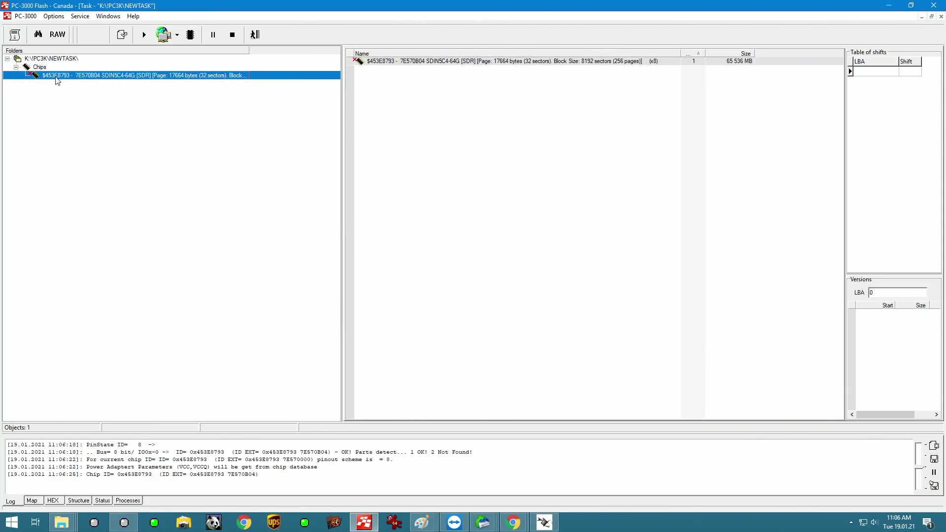
left_click(90, 134)
left_click(400, 259)
left_click(358, 258)
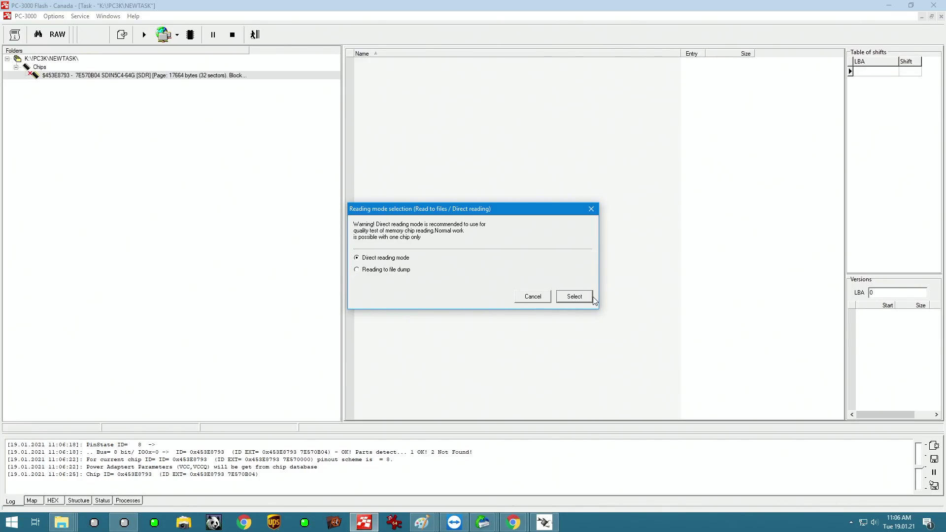
left_click(590, 298)
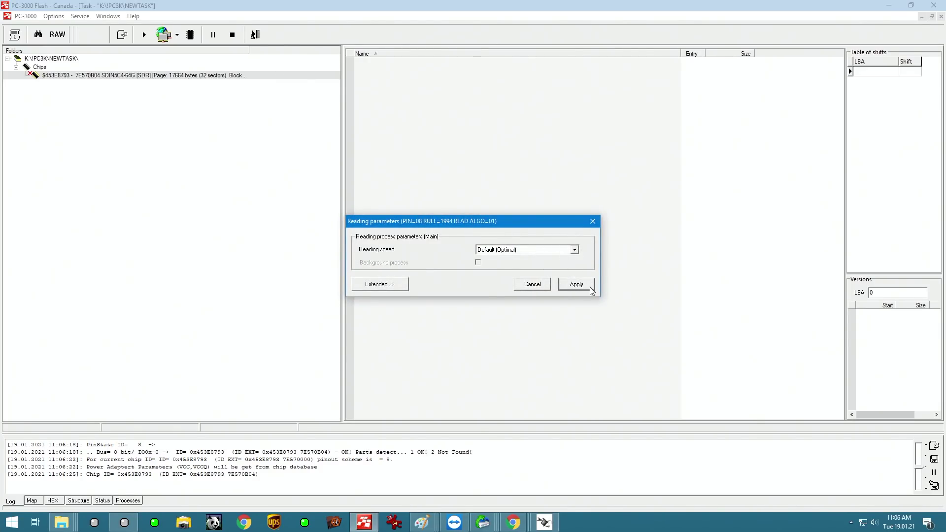
left_click(590, 289)
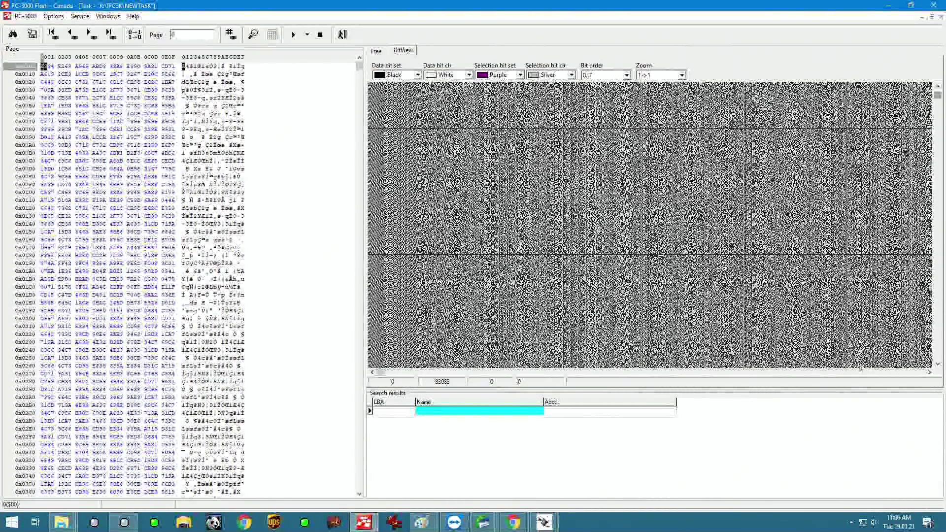
scroll(592, 247, "down", 10)
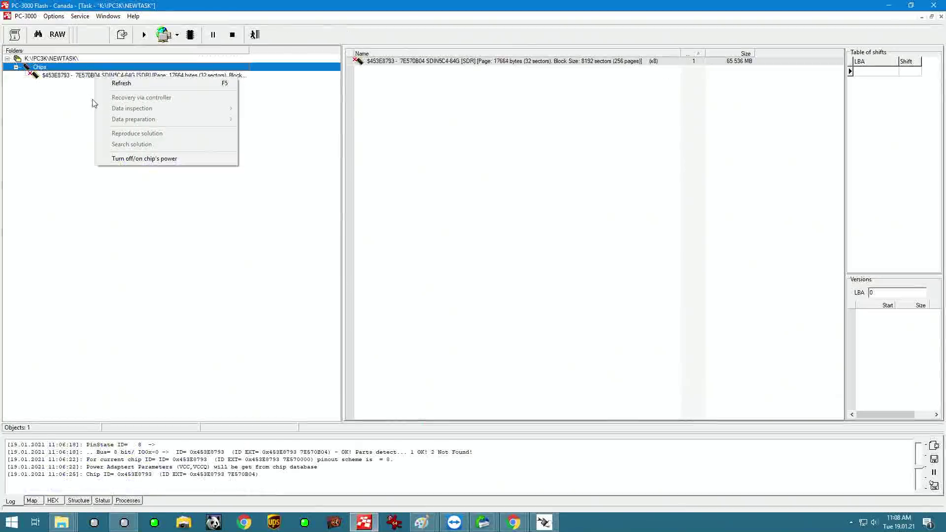
Read the whole chip to a file dump with default parameters, creating 0001 - Transformation graph
left_click(70, 79)
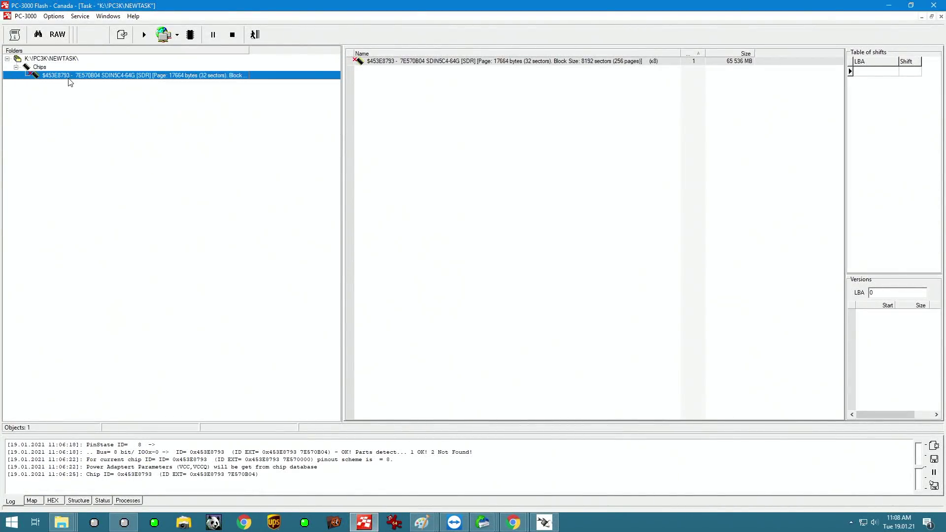
right_click(70, 77)
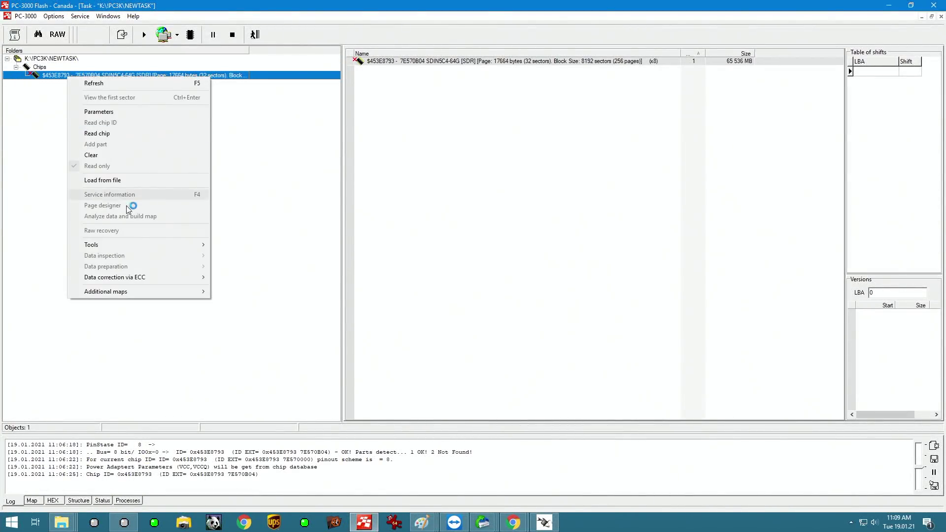
left_click(107, 134)
left_click(573, 298)
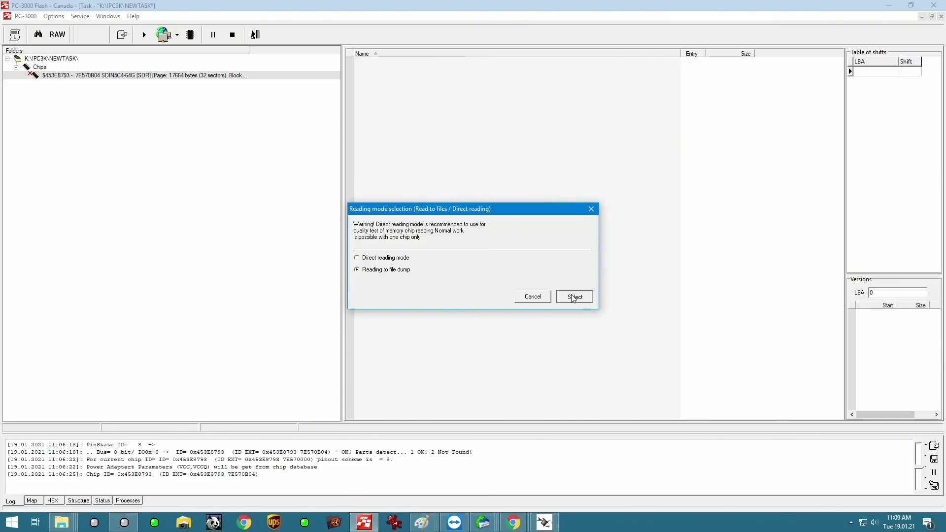
left_click(573, 281)
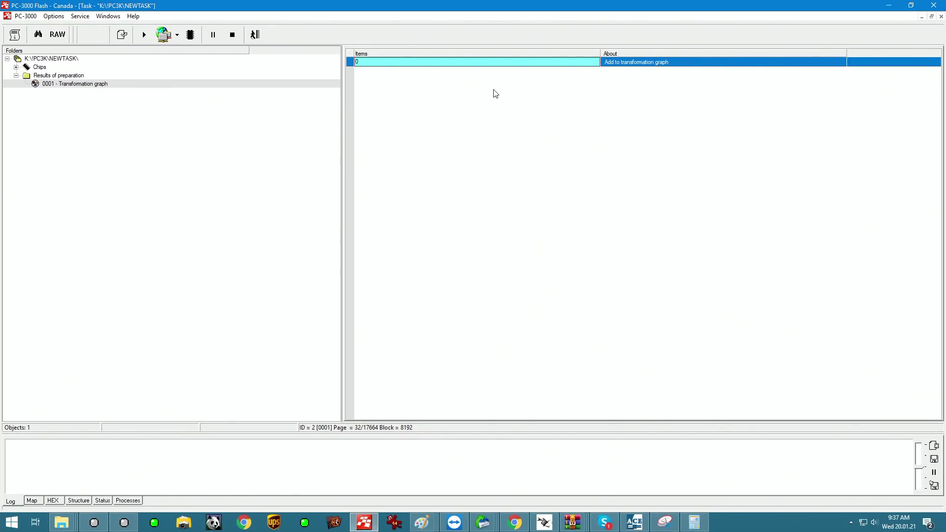
Show the transformation graph's ECC layout in the log via View ECC information
right_click(460, 59)
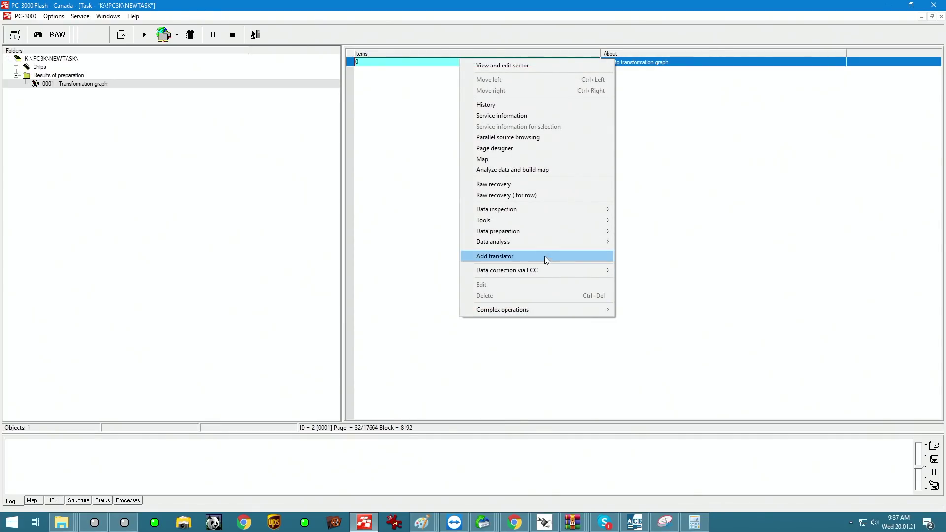
mouse_move(577, 220)
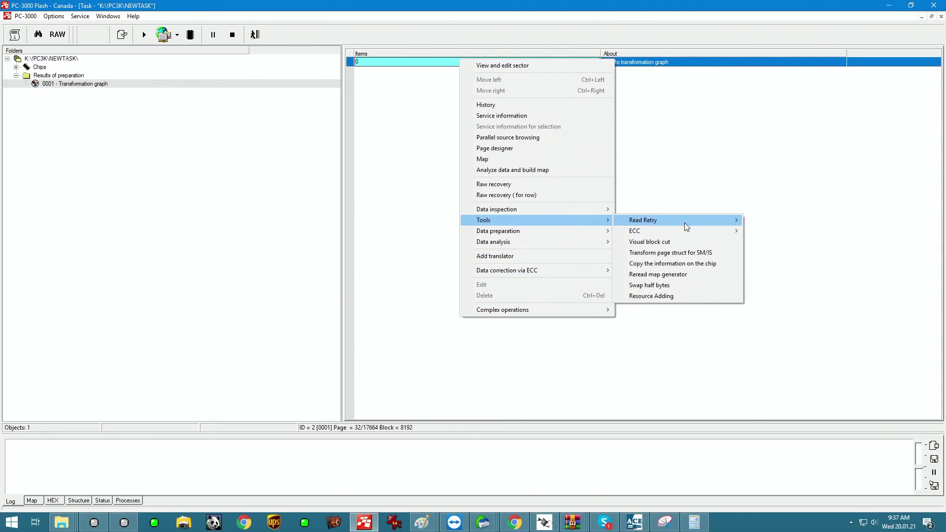
mouse_move(745, 233)
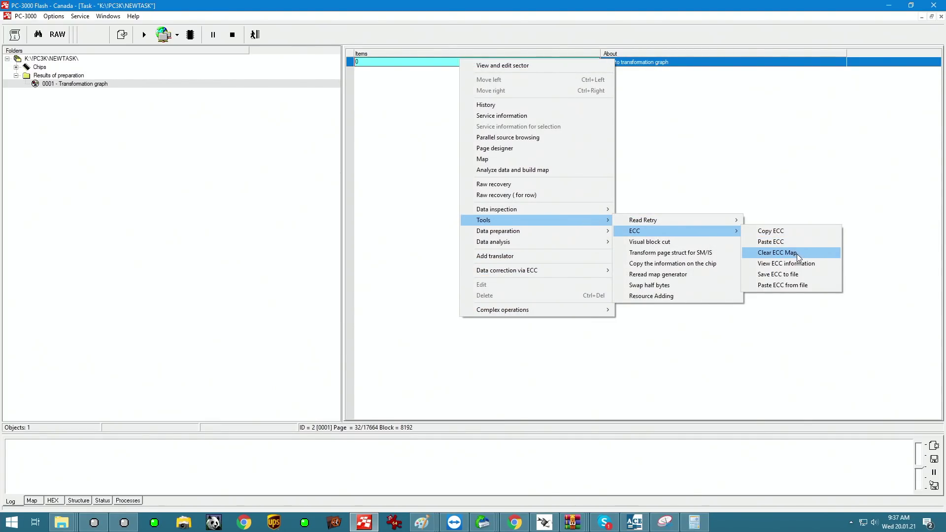
left_click(791, 264)
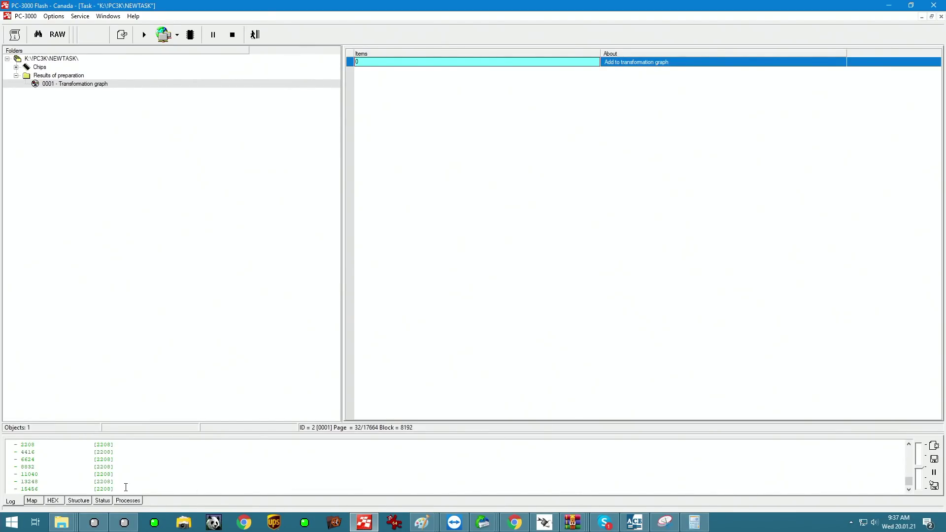
Build a submap from ECC information with Invalid sectors marked, then close the map views
right_click(507, 64)
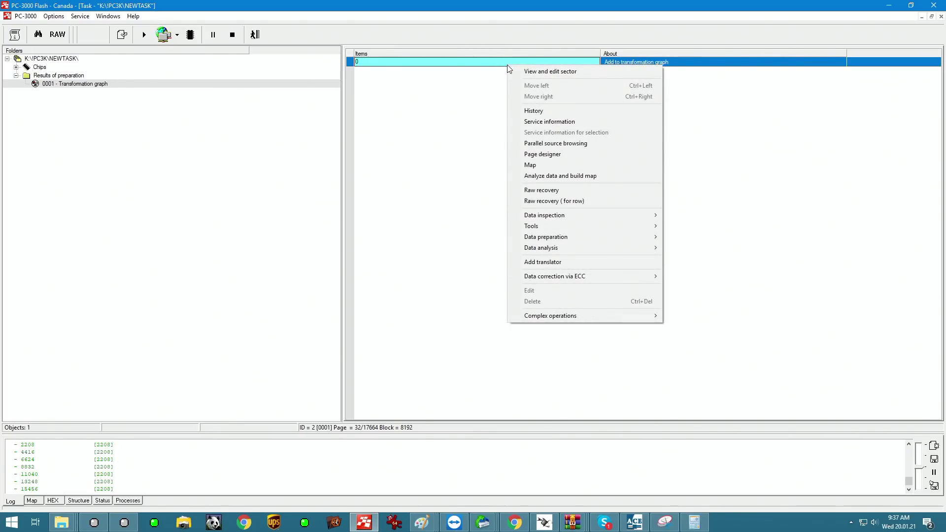
left_click(555, 166)
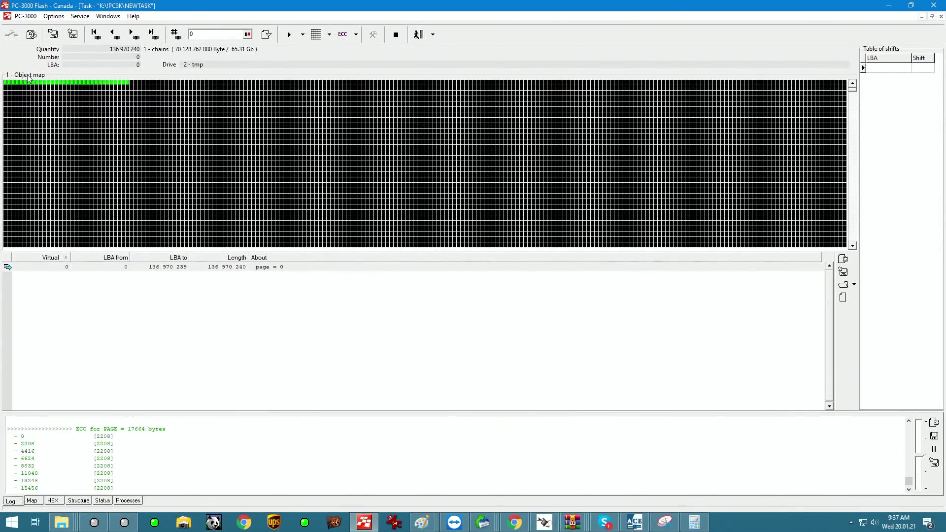
left_click(356, 34)
left_click(407, 86)
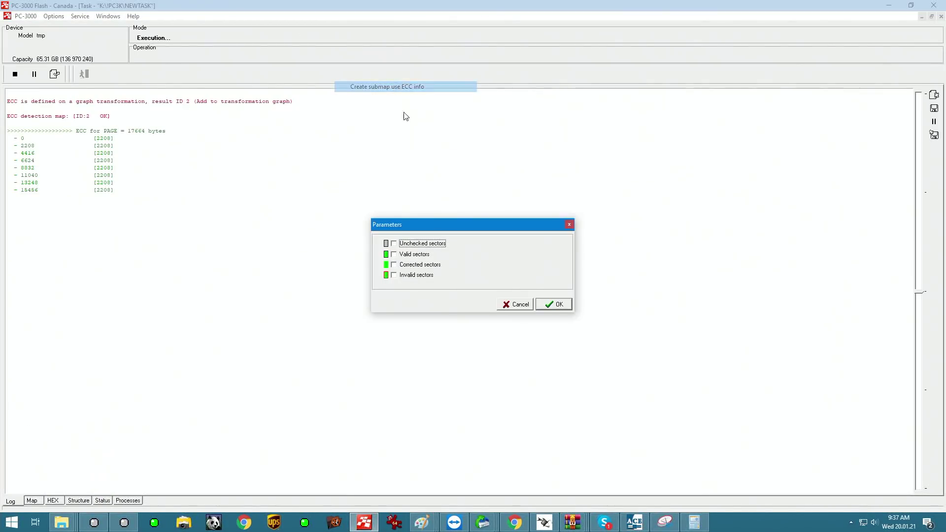
left_click(407, 275)
left_click(556, 304)
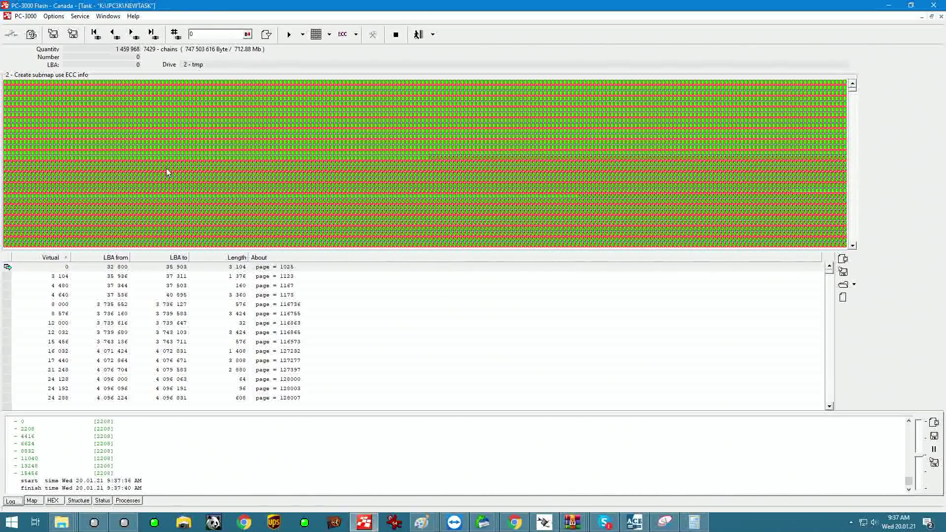
mouse_move(123, 94)
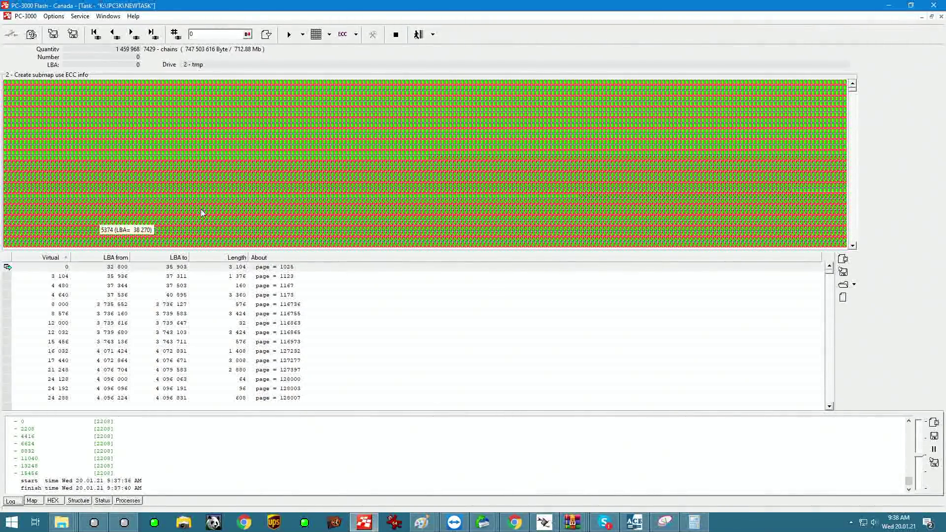
left_click(419, 34)
left_click(419, 34)
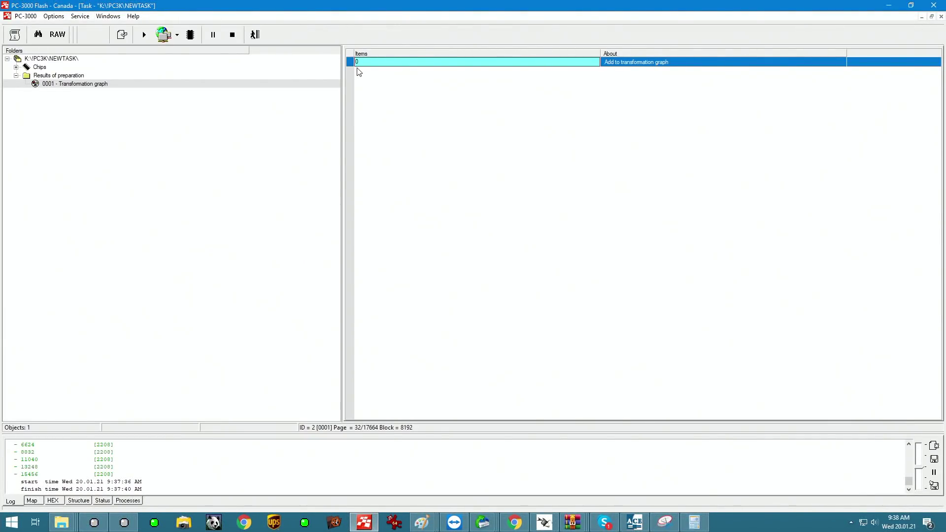
Run 010 - XOR analysis on the graph, stop early, and accept the most probable XOR 351
right_click(401, 62)
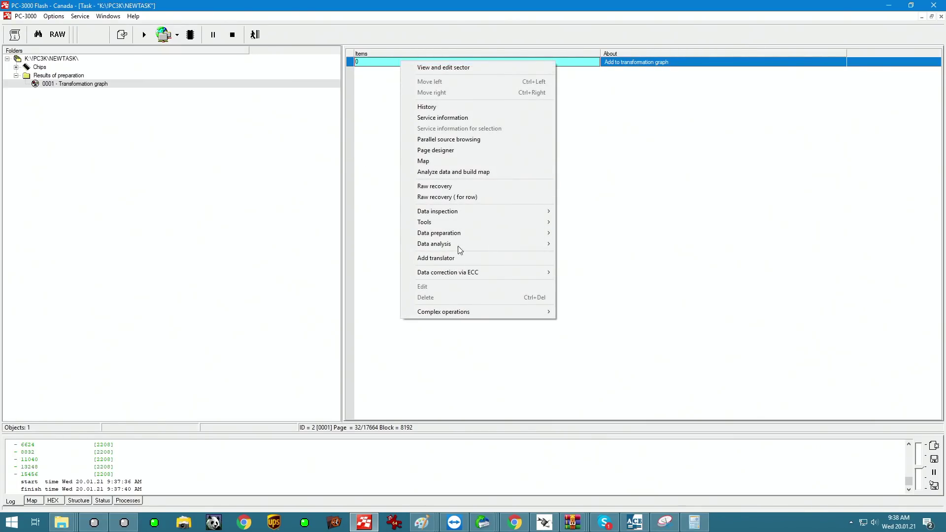
mouse_move(489, 312)
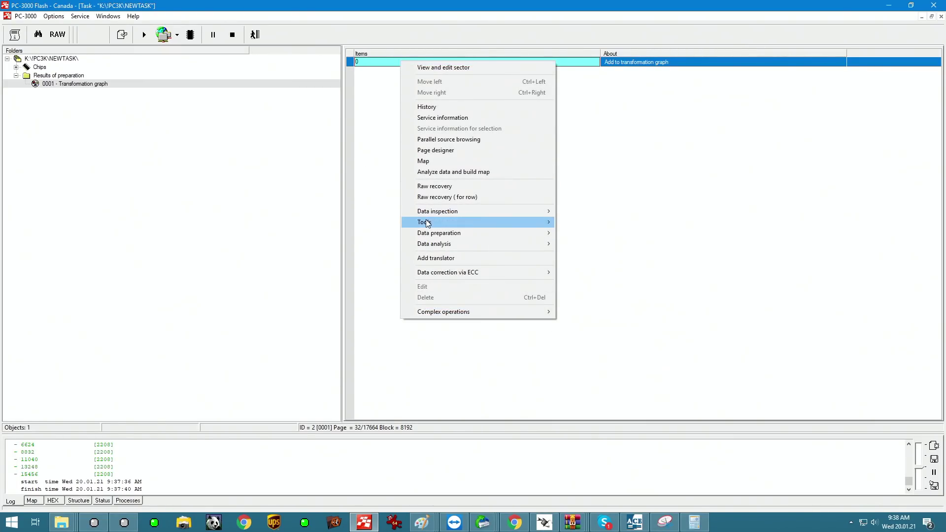
mouse_move(452, 225)
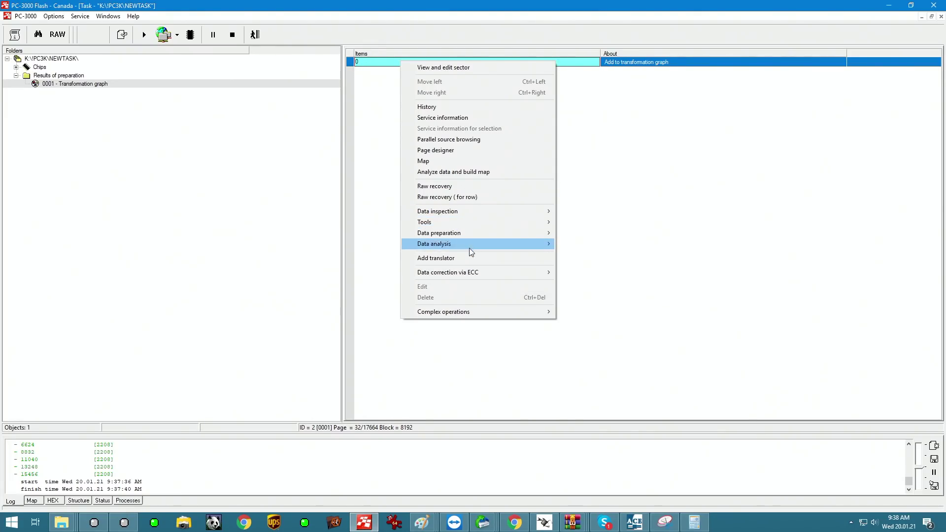
mouse_move(519, 210)
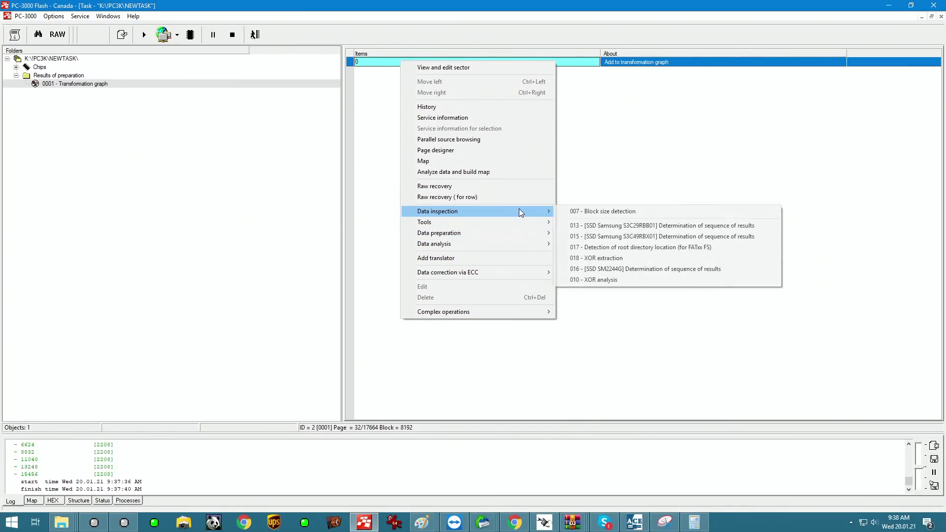
left_click(642, 279)
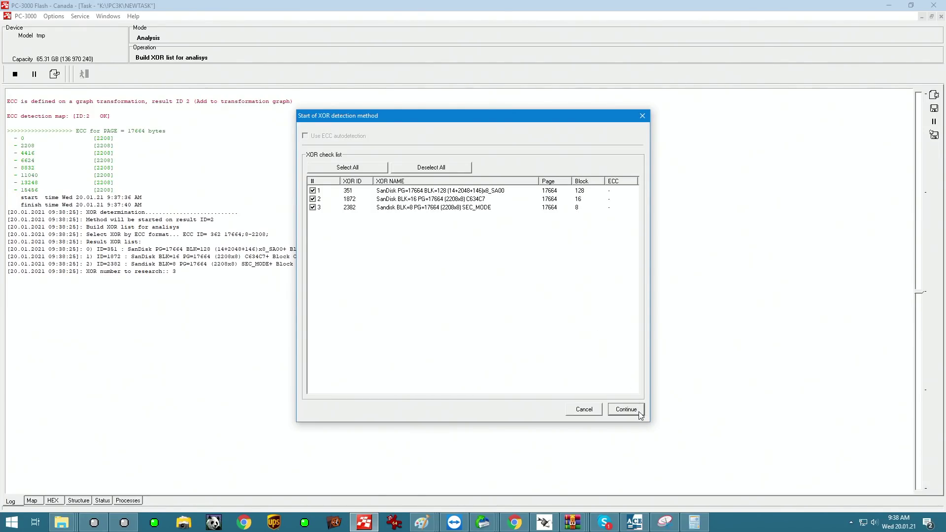
left_click(626, 410)
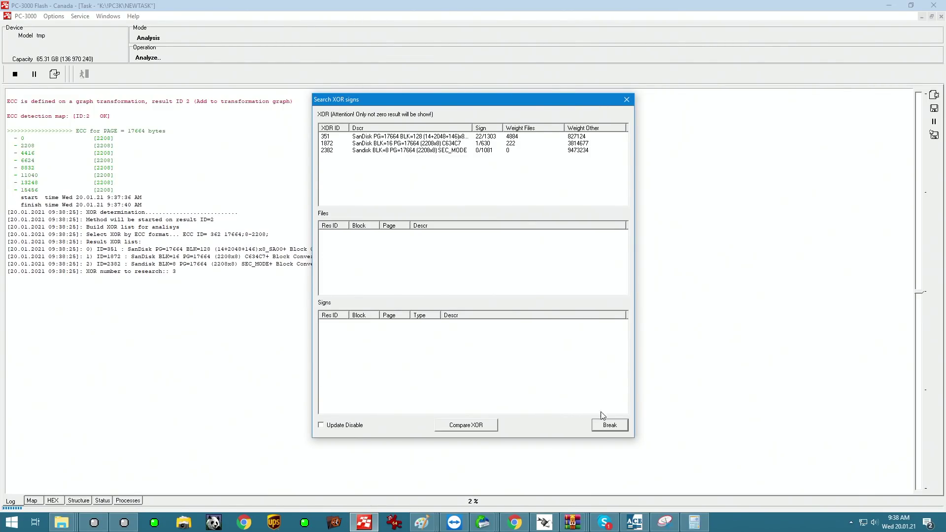
left_click(613, 431)
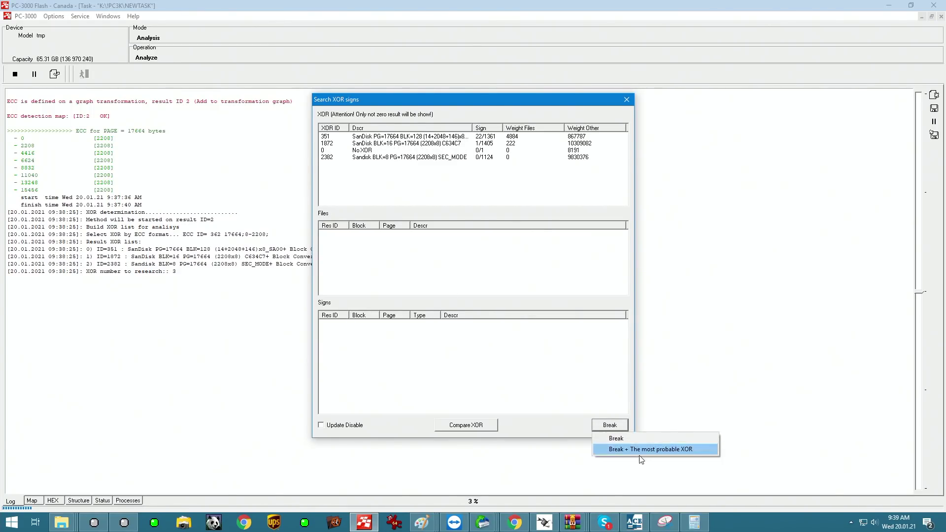
left_click(642, 450)
left_click(501, 295)
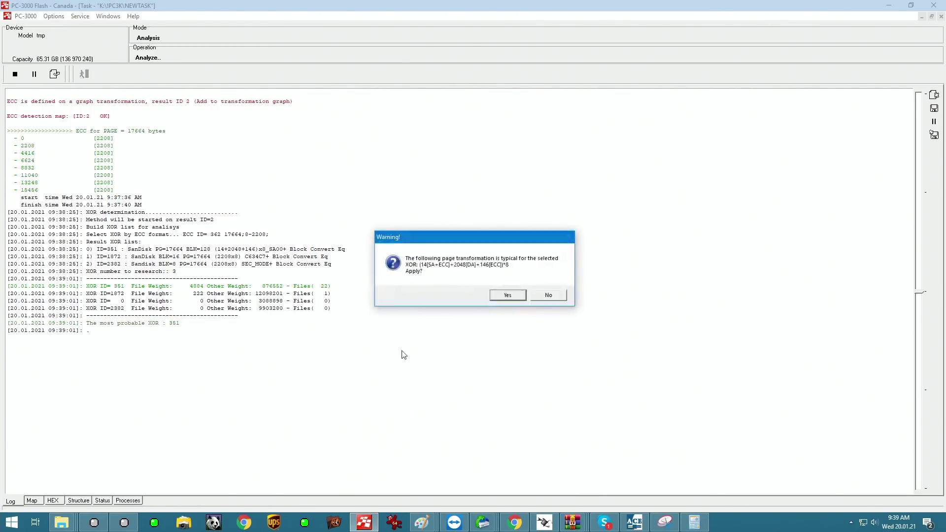
left_click(507, 296)
Open 0001 - Transformation graph and delete its Page transformation step
left_click(415, 70)
double_click(413, 70)
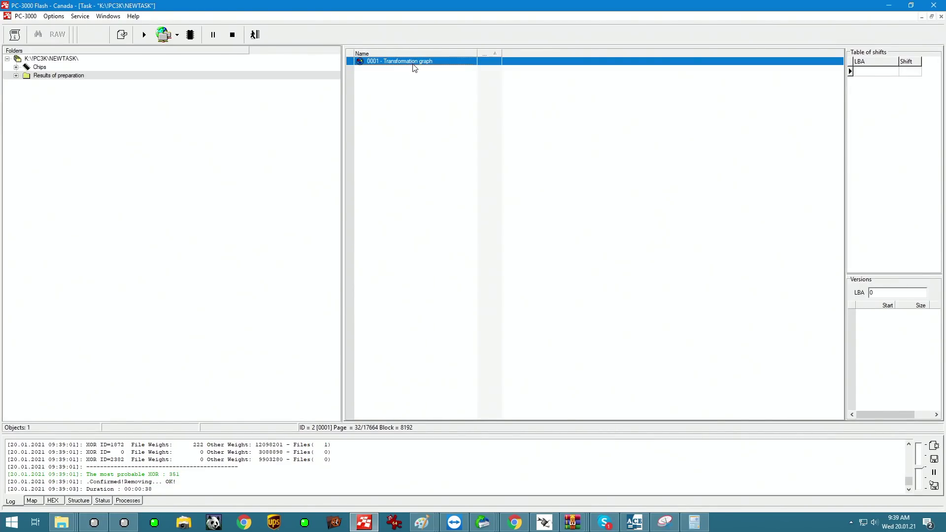
double_click(414, 64)
left_click(450, 83)
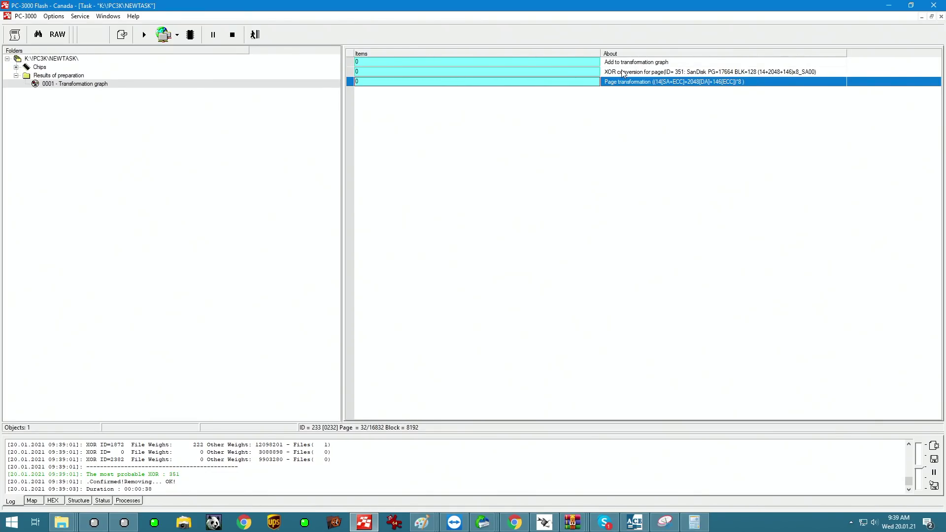
right_click(559, 85)
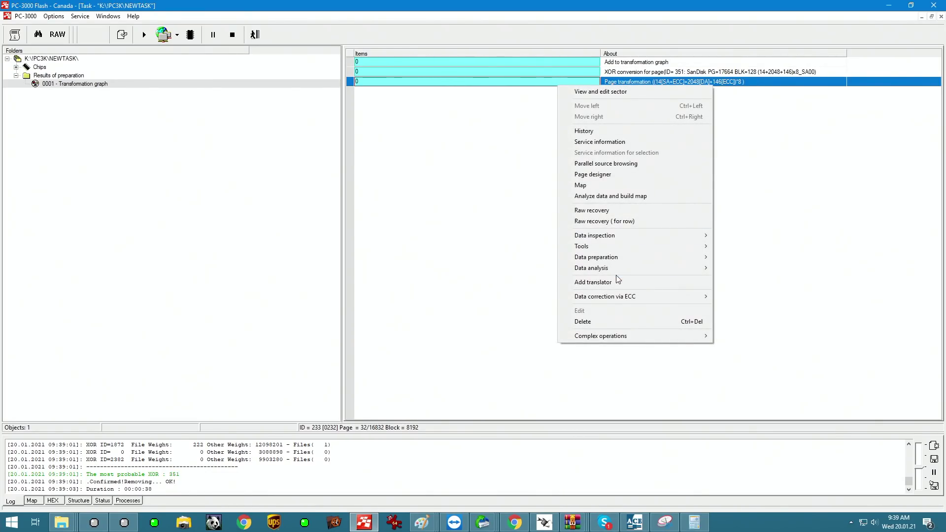
left_click(632, 322)
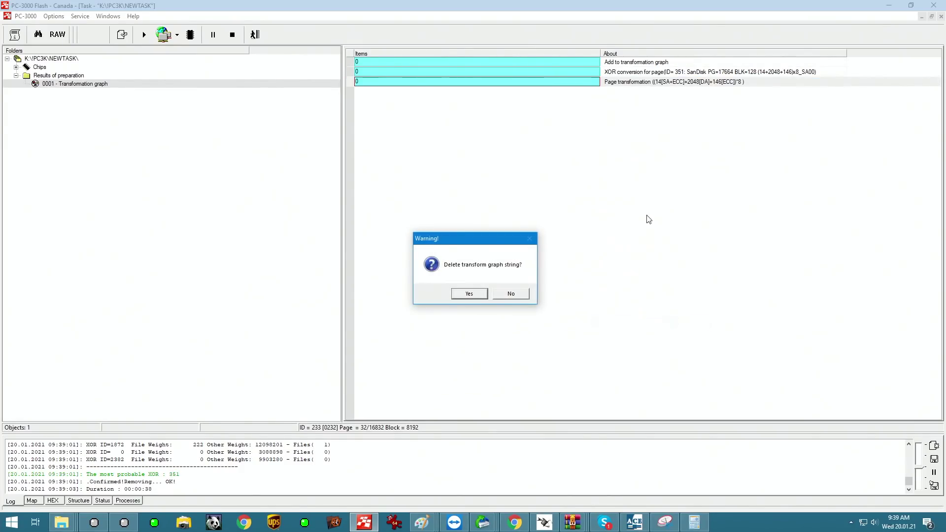
left_click(467, 294)
Open the XOR conversion result in the Page designer (17 664-byte page, 32 sectors)
left_click(594, 73)
right_click(592, 71)
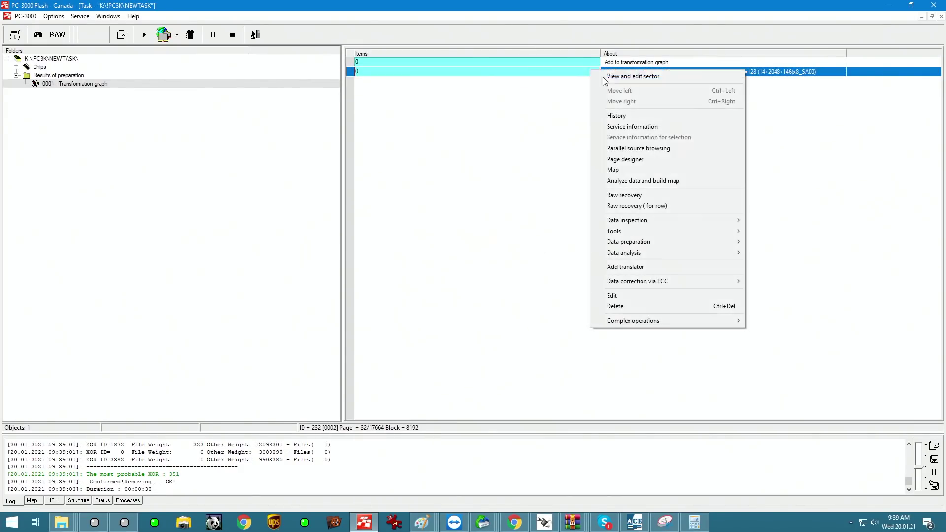
right_click(566, 72)
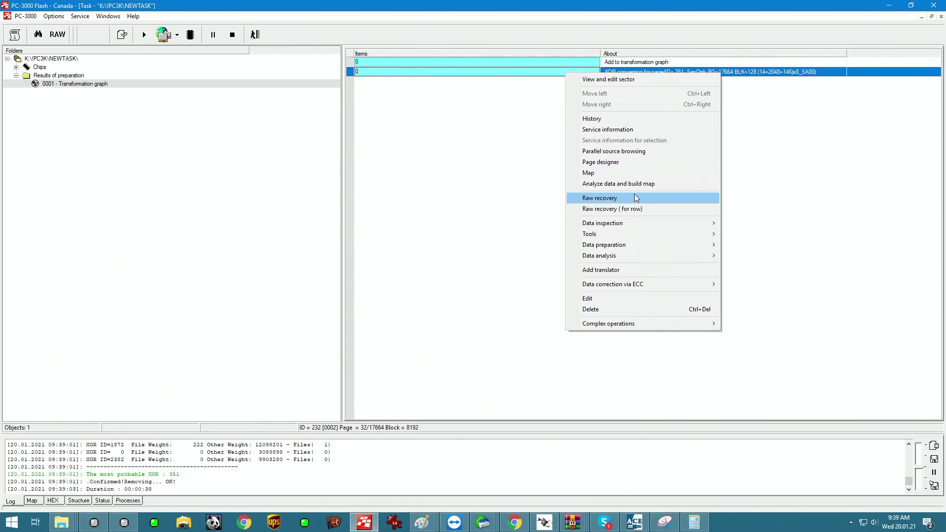
left_click(636, 162)
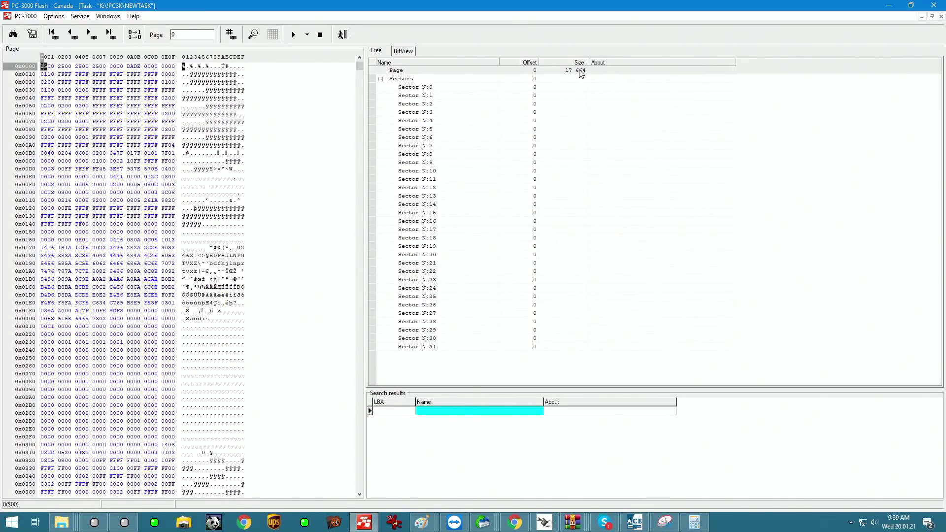
key("alt+Tab")
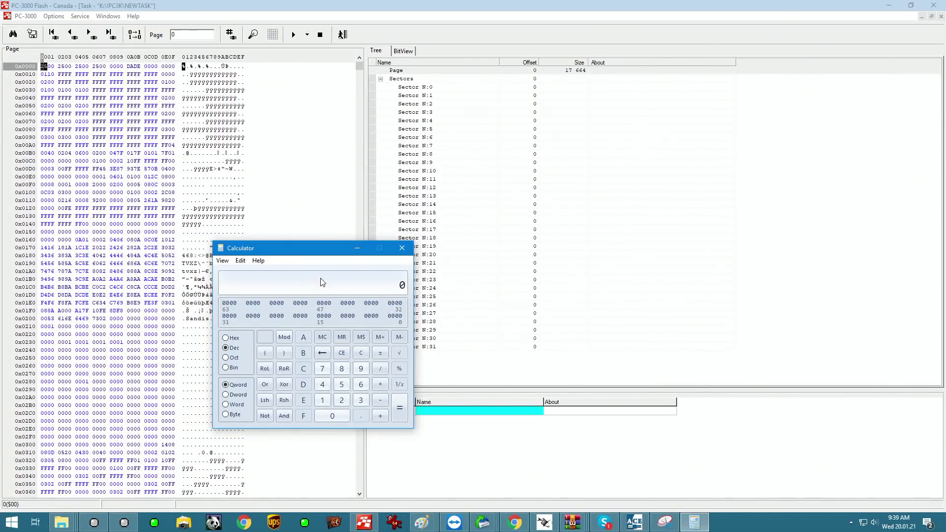
type("8")
key("Escape")
type("8")
type("17664")
Divide the page into 8 equal sectors and split a 14-byte first part off each
right_click(583, 71)
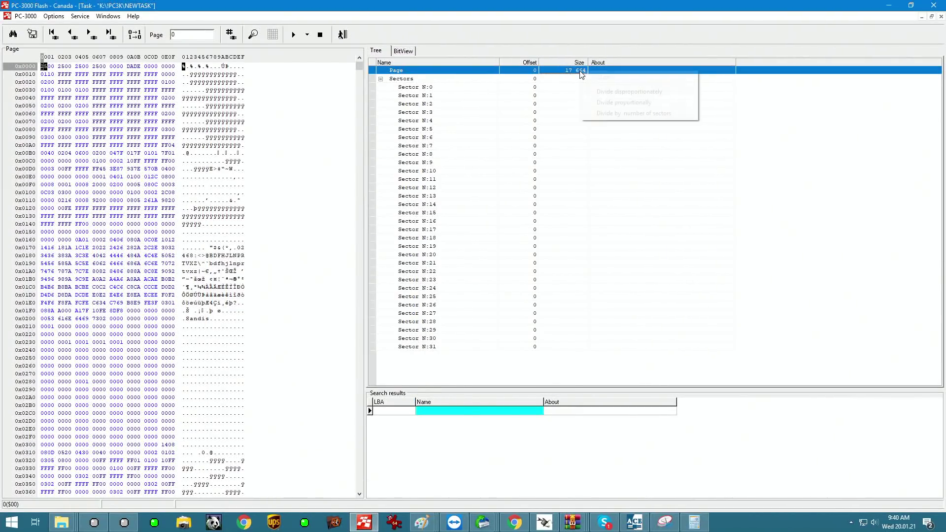
left_click(646, 103)
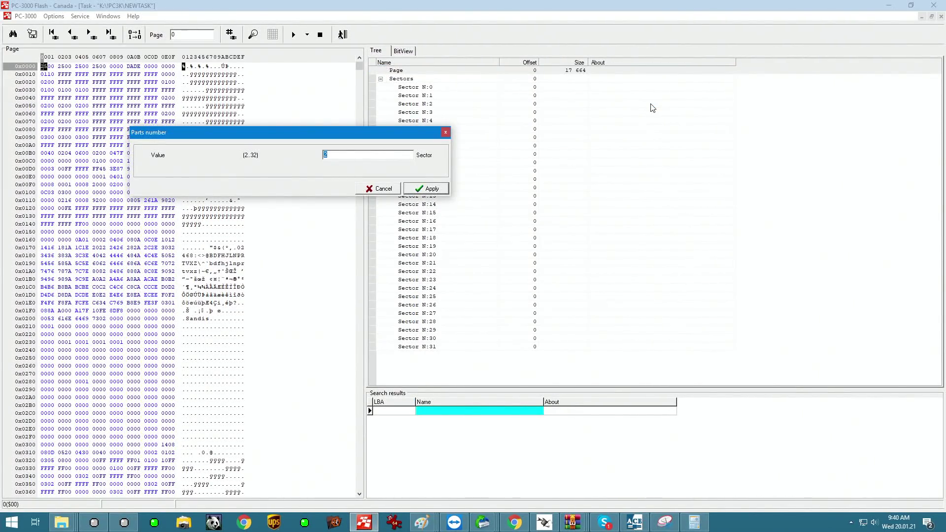
type("8")
key("Return")
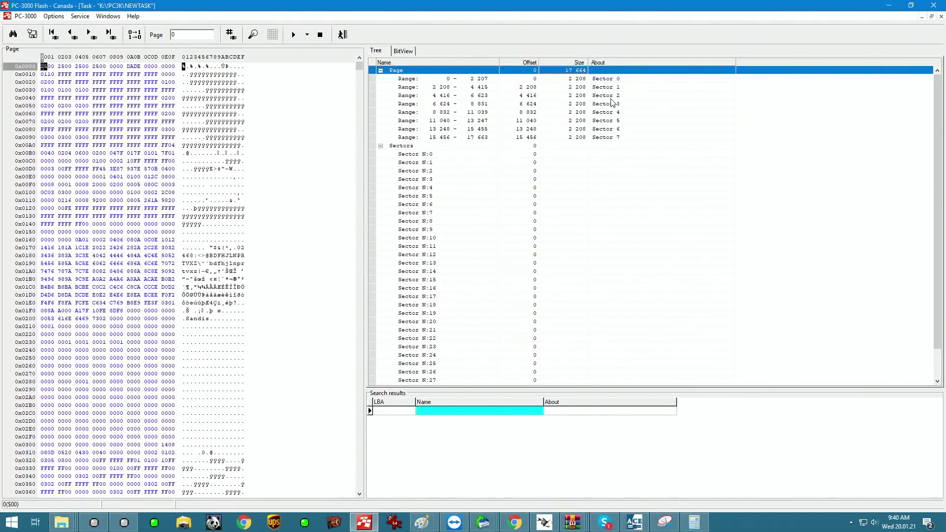
right_click(574, 80)
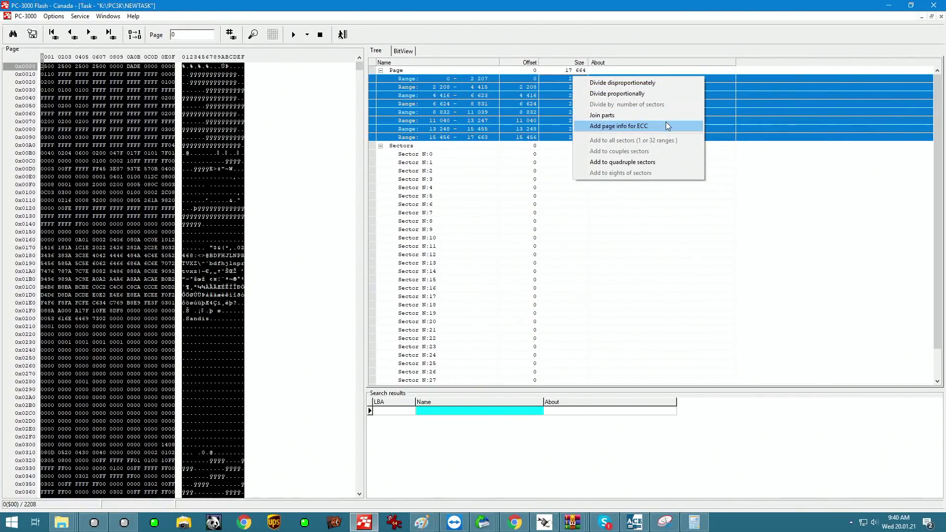
left_click(637, 82)
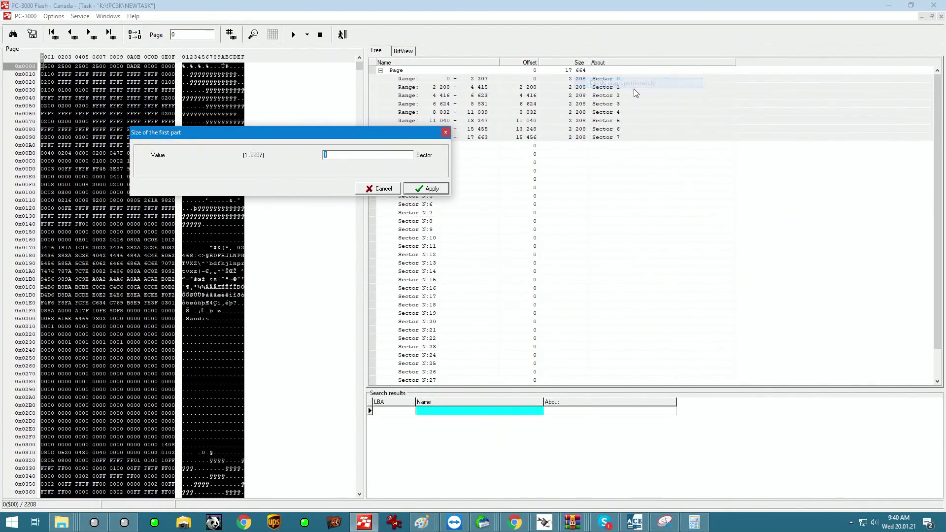
type("14")
key("Return")
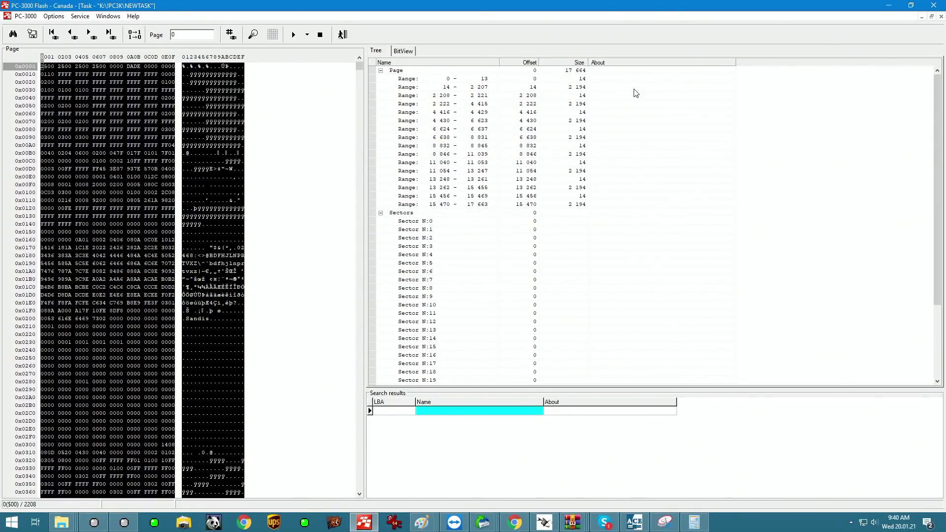
Split each 2194-byte range at 2048 bytes, then divide each 2048-byte range into four 512-byte parts
left_click(566, 89)
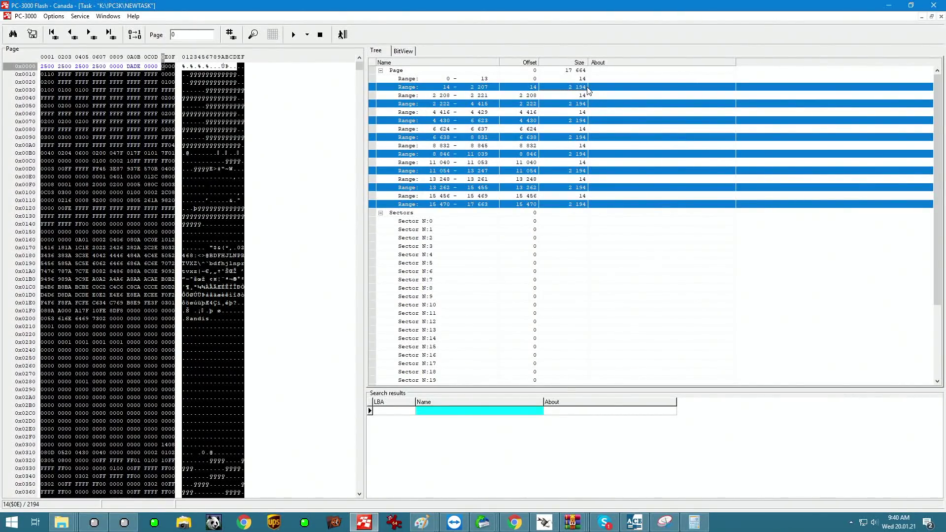
right_click(572, 90)
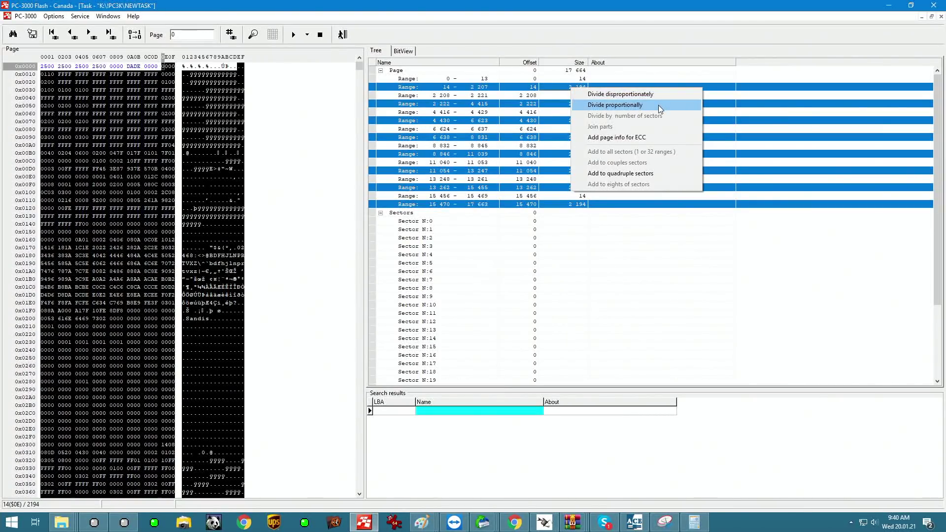
left_click(660, 95)
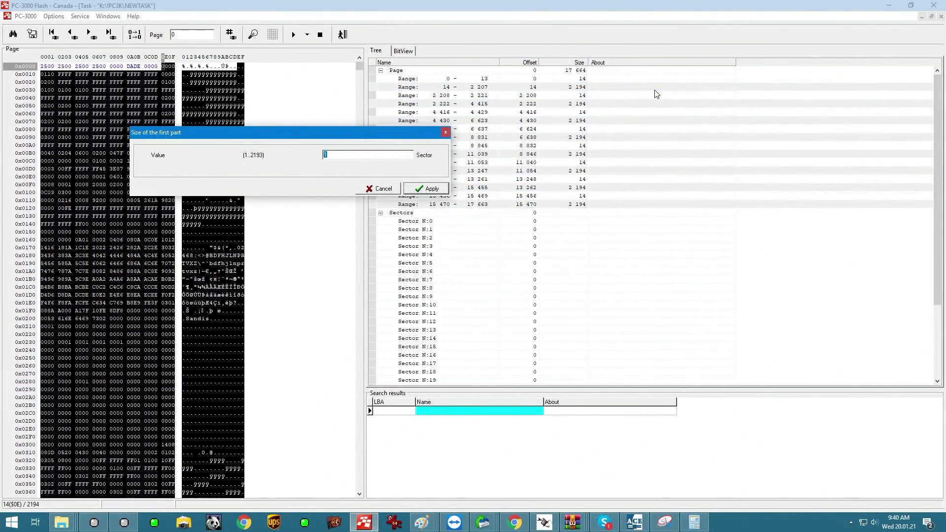
type("2048")
key("Return")
left_click(562, 88)
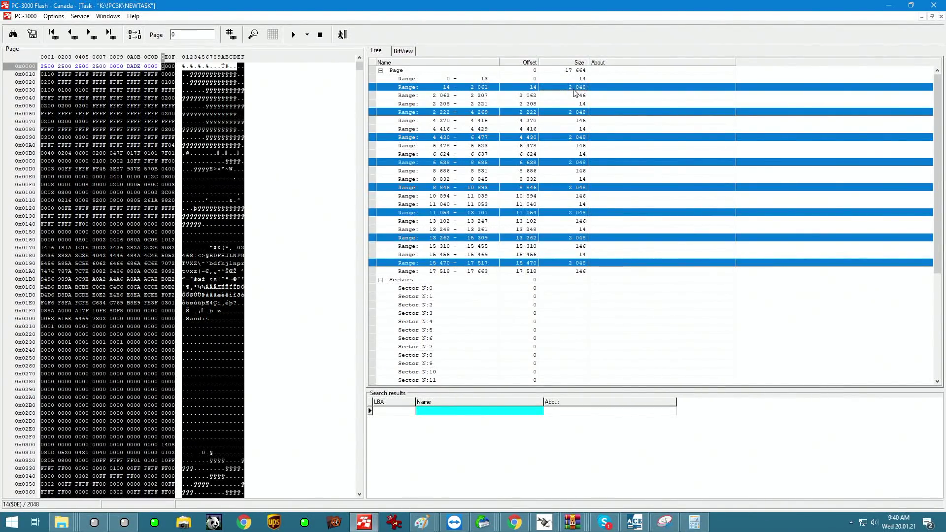
right_click(578, 88)
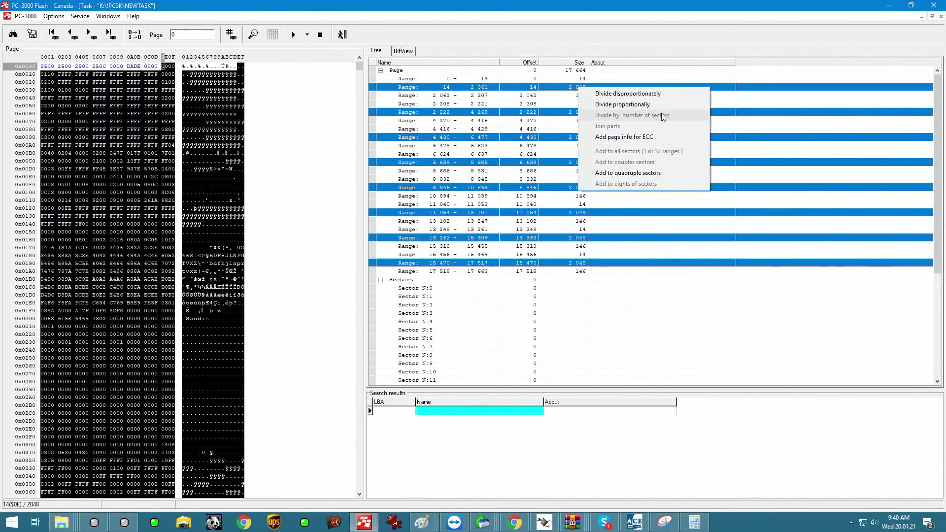
left_click(668, 105)
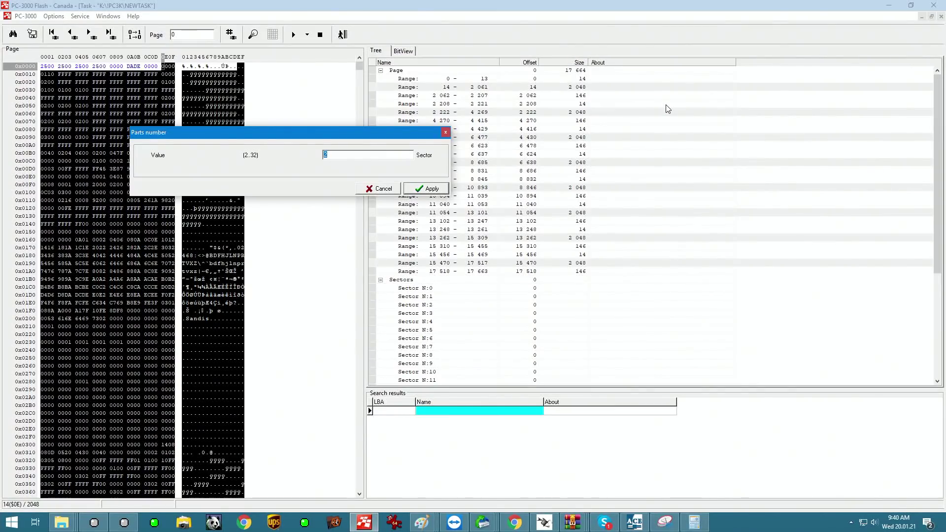
type("4")
key("Return")
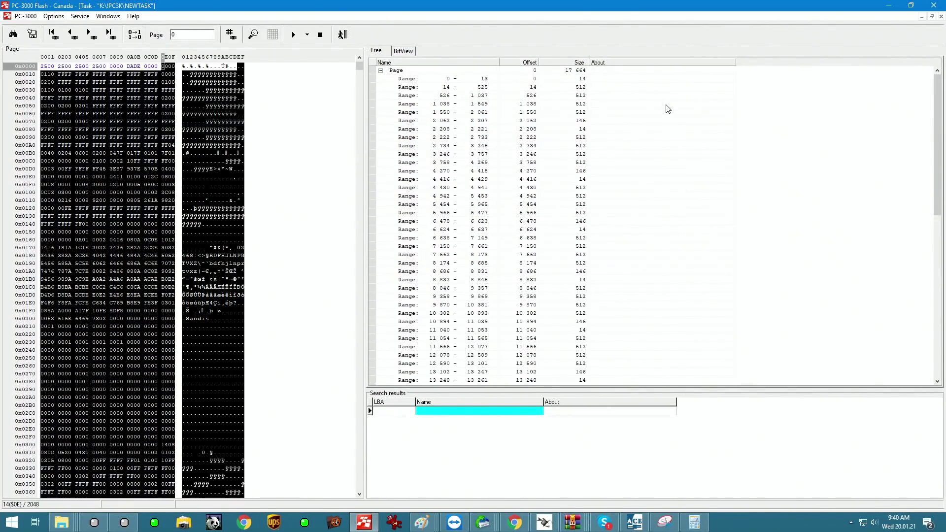
Add the 14-byte and 512-byte ranges to sectors, then clear the sector definitions
right_click(559, 80)
left_click(630, 165)
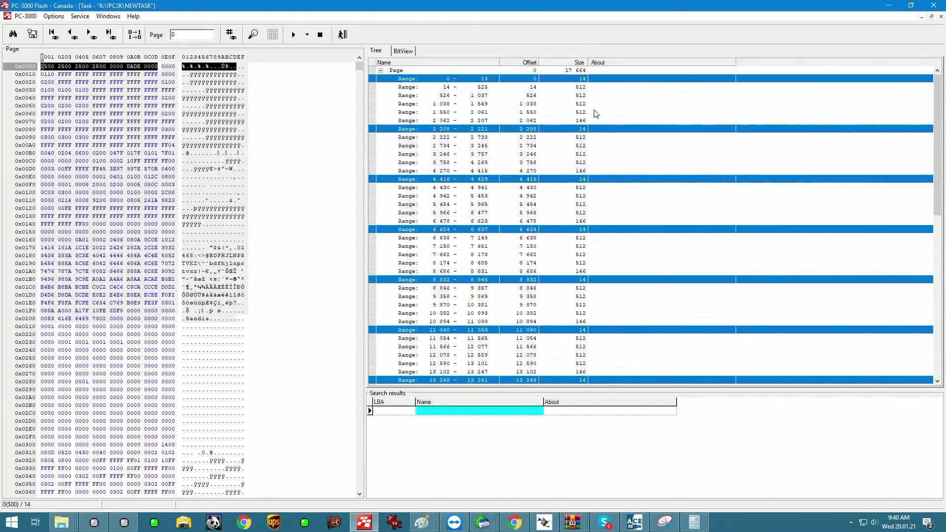
left_click(587, 88)
right_click(584, 92)
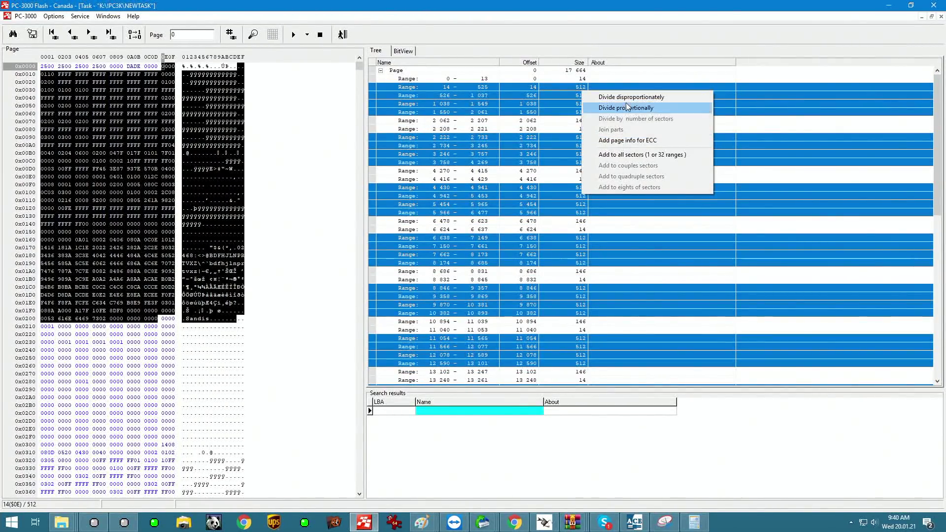
left_click(630, 155)
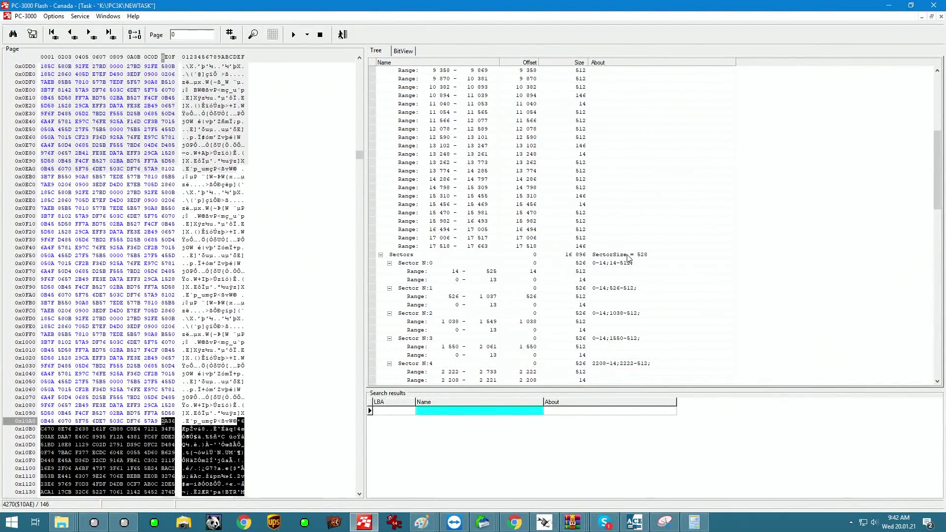
left_click(653, 256)
right_click(614, 251)
left_click(646, 258)
Define 528-byte sectors from each 512-byte range plus the 14-byte ranges and apply the page transformation
scroll(625, 250, "up", 9)
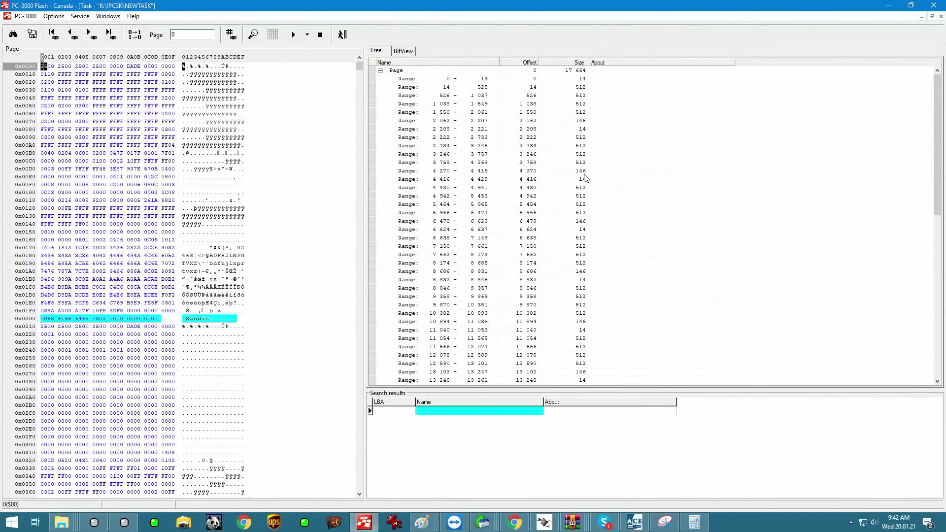
right_click(569, 86)
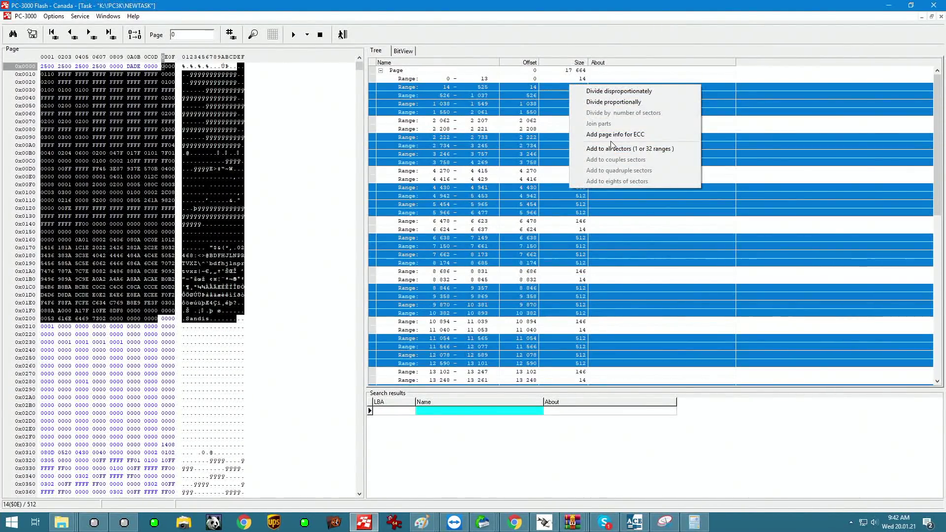
left_click(630, 148)
scroll(557, 205, "down", 11)
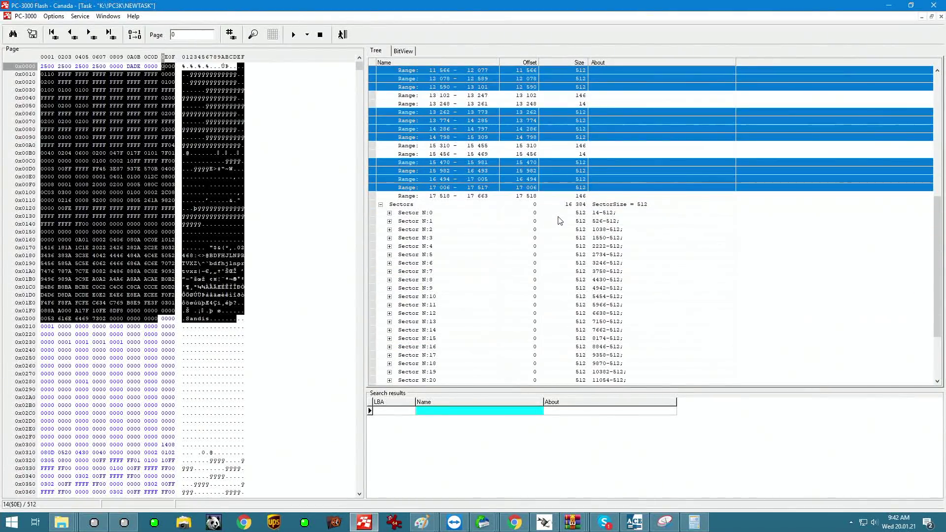
scroll(560, 223, "up", 11)
right_click(570, 78)
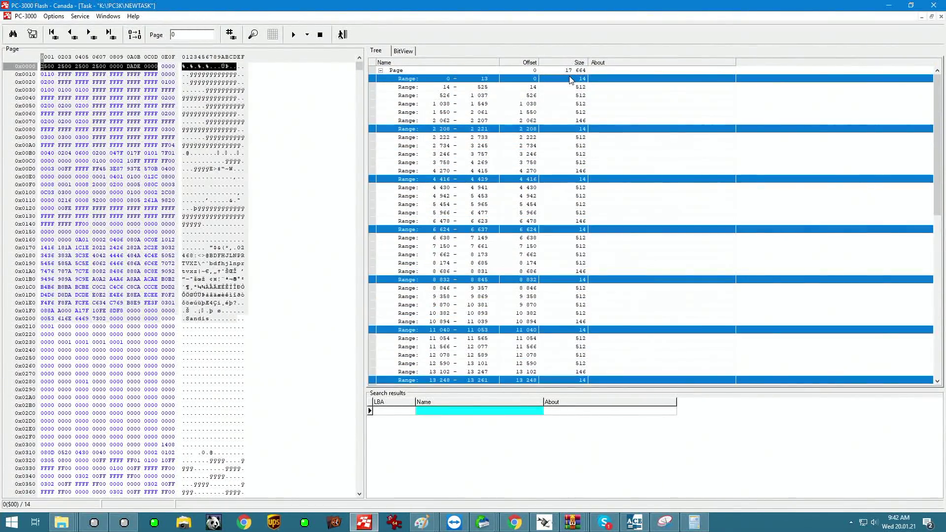
left_click(617, 162)
scroll(453, 118, "down", 10)
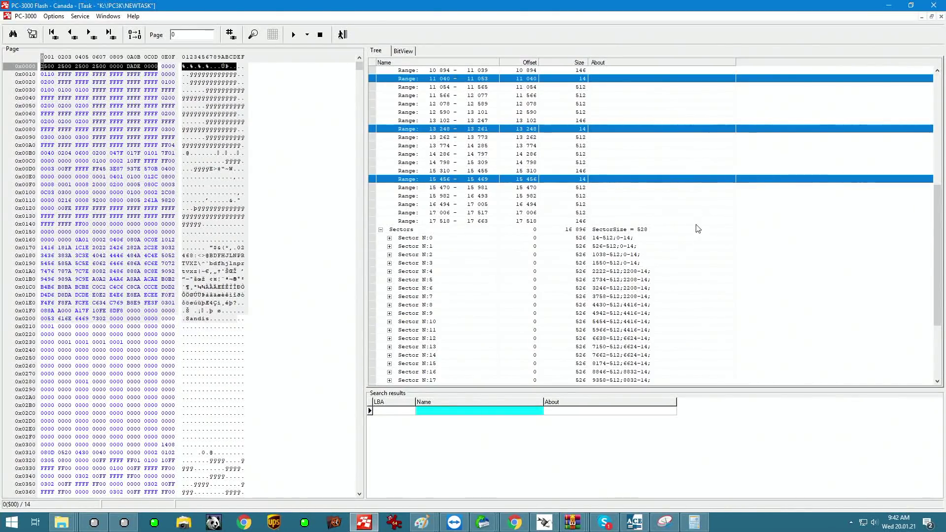
left_click(307, 34)
left_click(313, 67)
double_click(391, 70)
Split the page-transformed data with 004 - Split by Dump into 8 dumps (items 0-7)
double_click(417, 62)
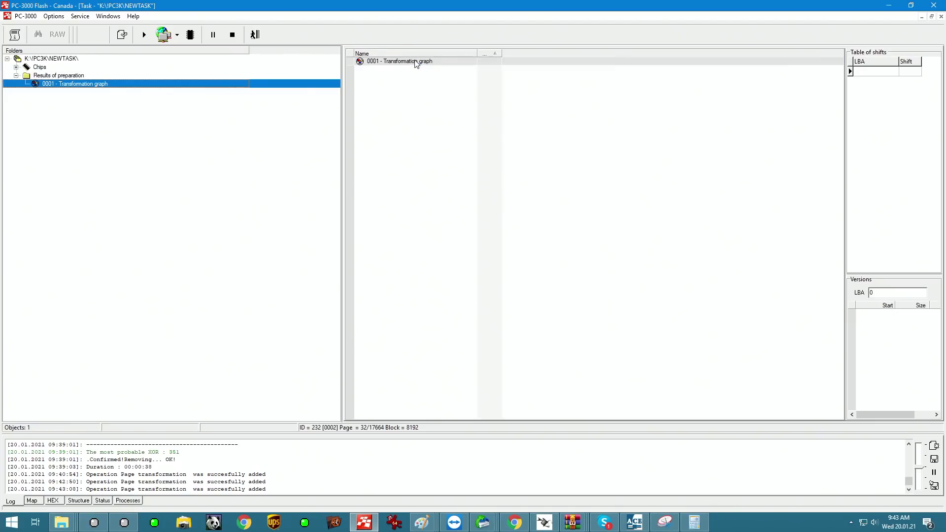
left_click(418, 81)
right_click(417, 81)
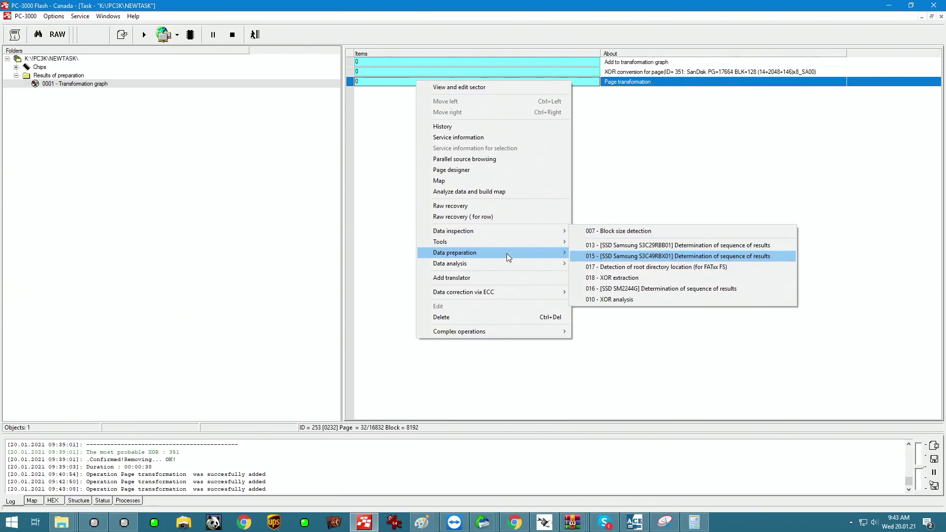
mouse_move(507, 253)
left_click(644, 189)
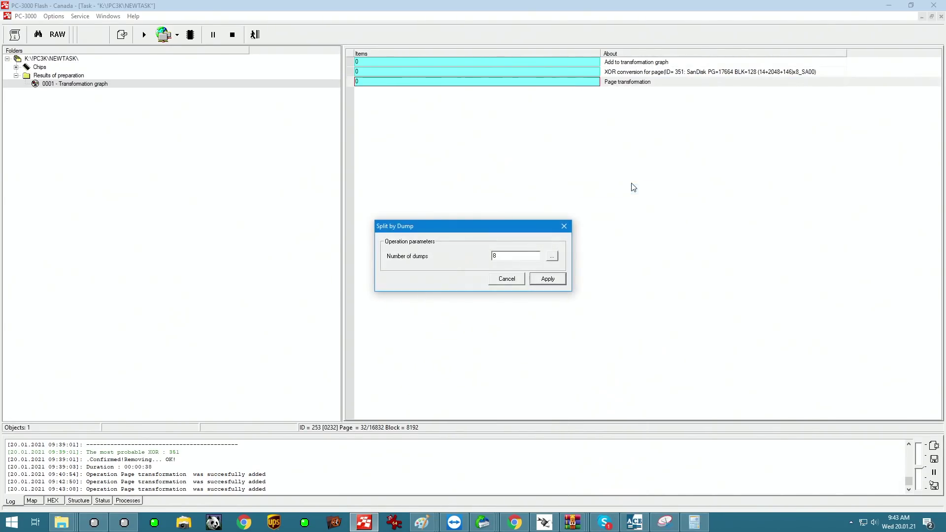
key("Return")
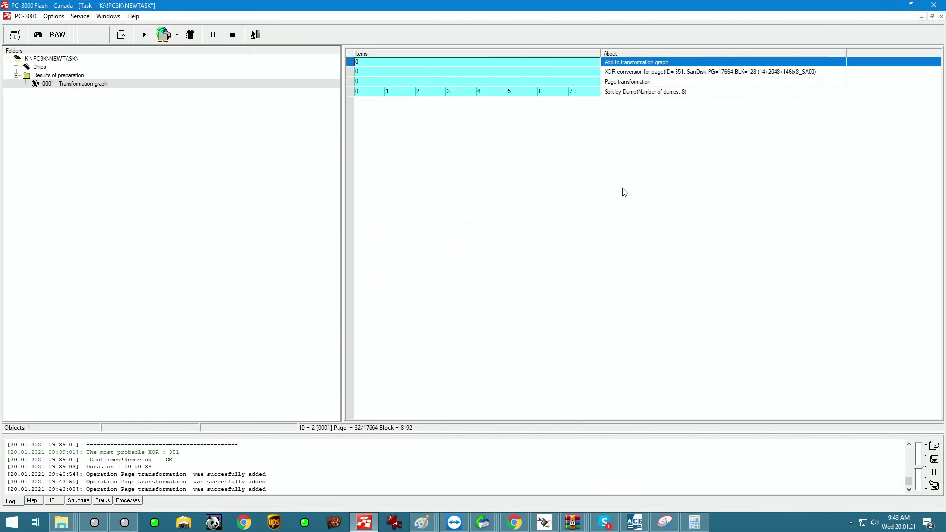
left_click(371, 93)
Compare the neighbouring split dumps side by side using Service information
left_click(396, 94)
right_click(395, 93)
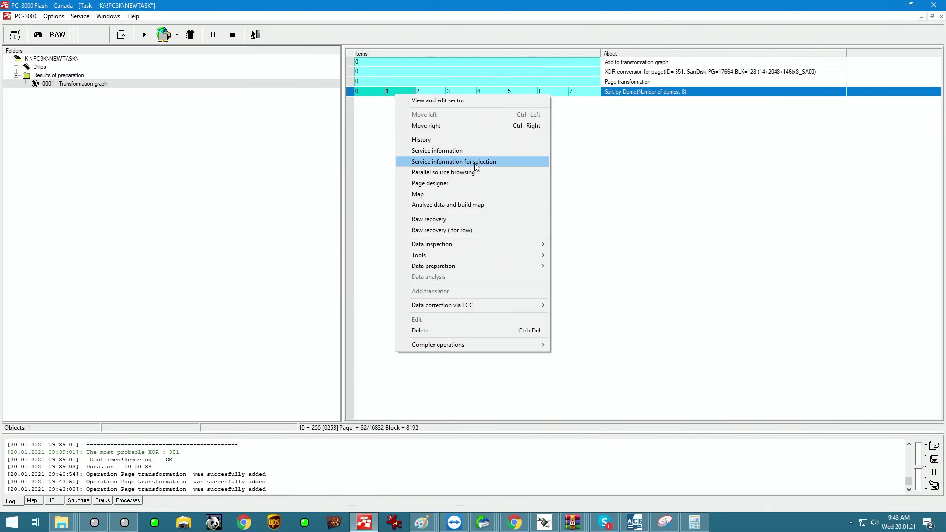
left_click(487, 164)
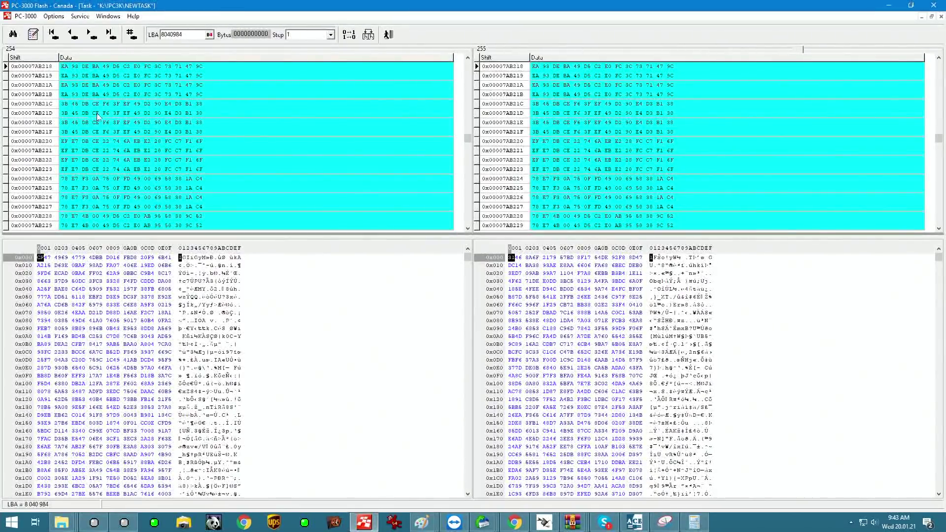
left_click(388, 35)
Join the 8 dumps by pages into 4 parts of 32-sector pages and compare them
left_click(373, 98)
right_click(659, 93)
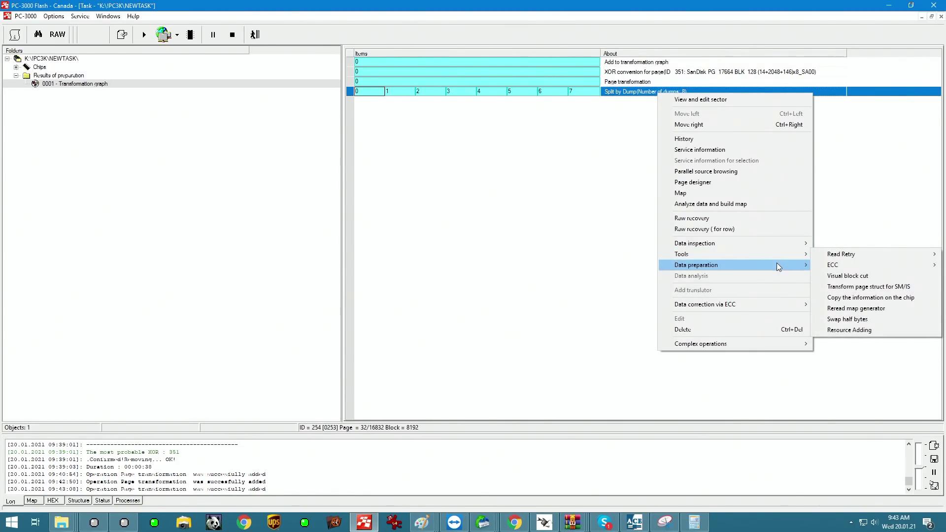
mouse_move(776, 265)
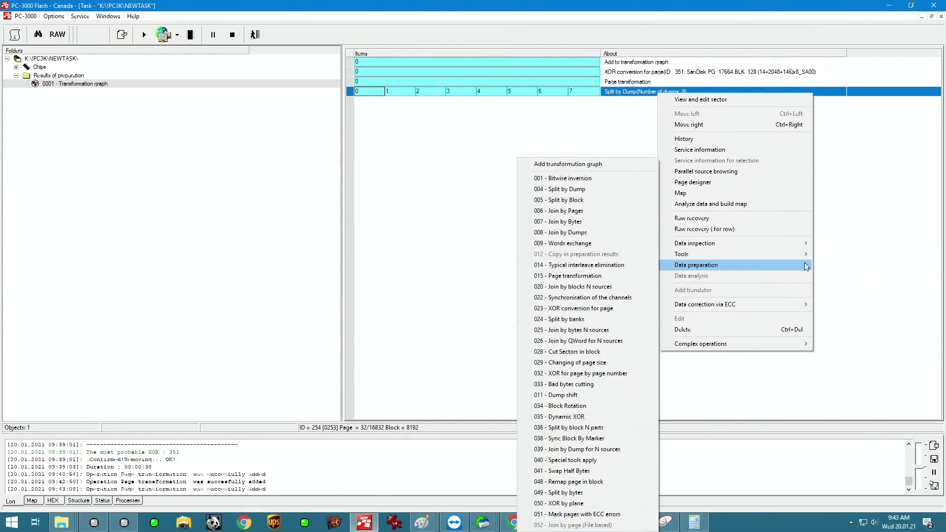
left_click(611, 211)
left_click(562, 279)
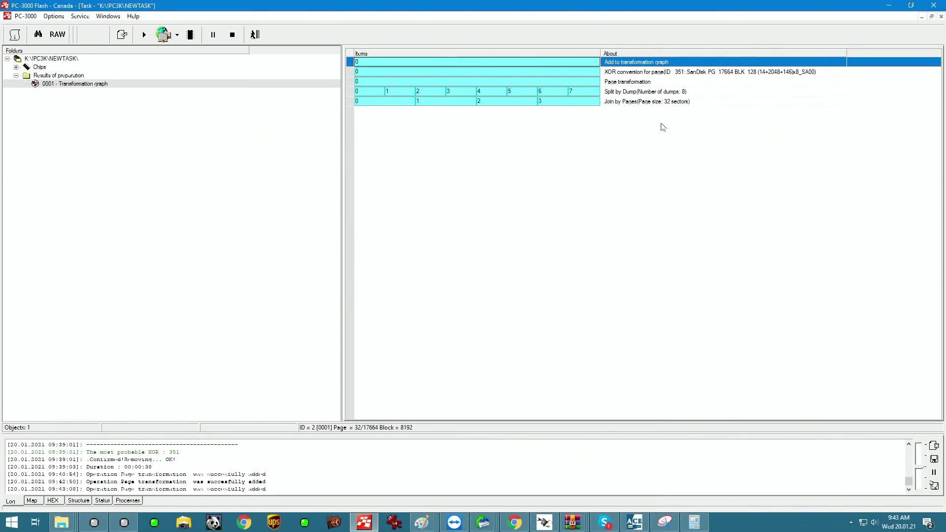
left_click(400, 101)
right_click(397, 101)
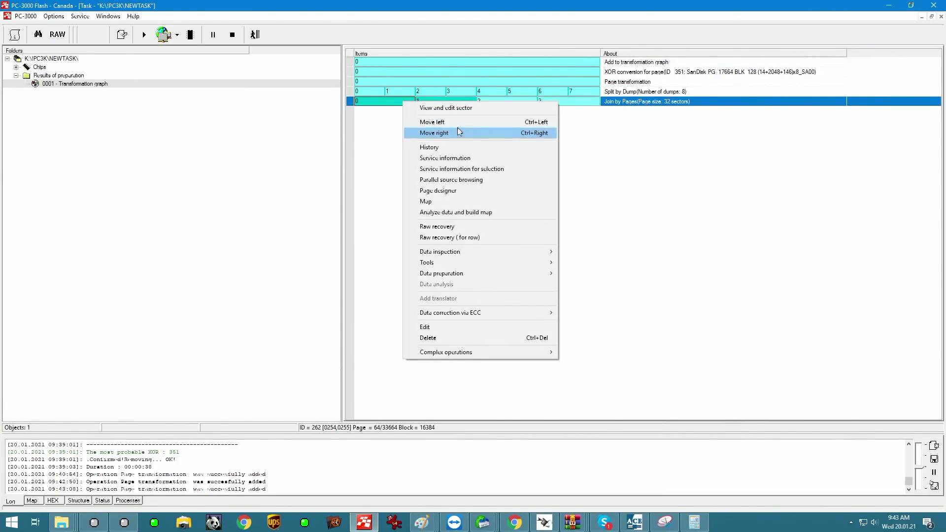
left_click(474, 170)
left_click_drag(466, 69, 467, 143)
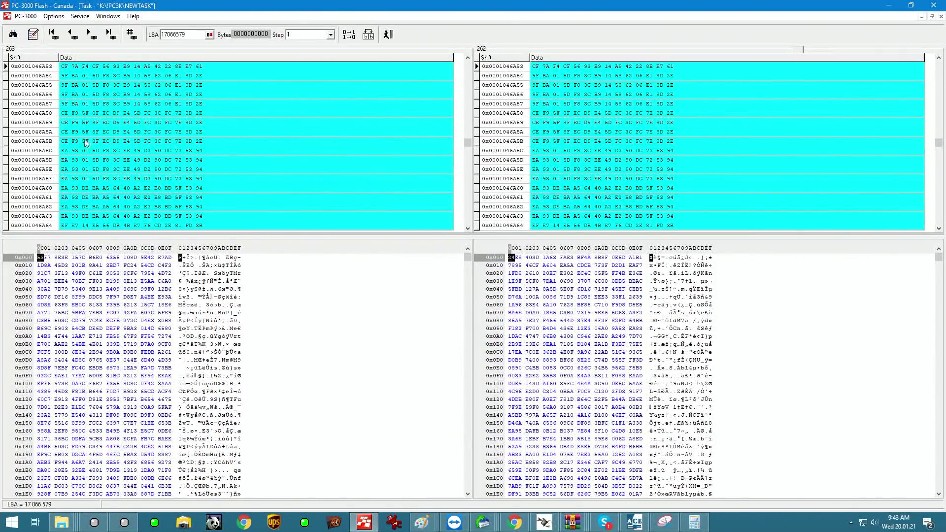
left_click(388, 34)
Join the 4 parts by pages into 2 parts of 64-sector pages and compare the halves
right_click(660, 103)
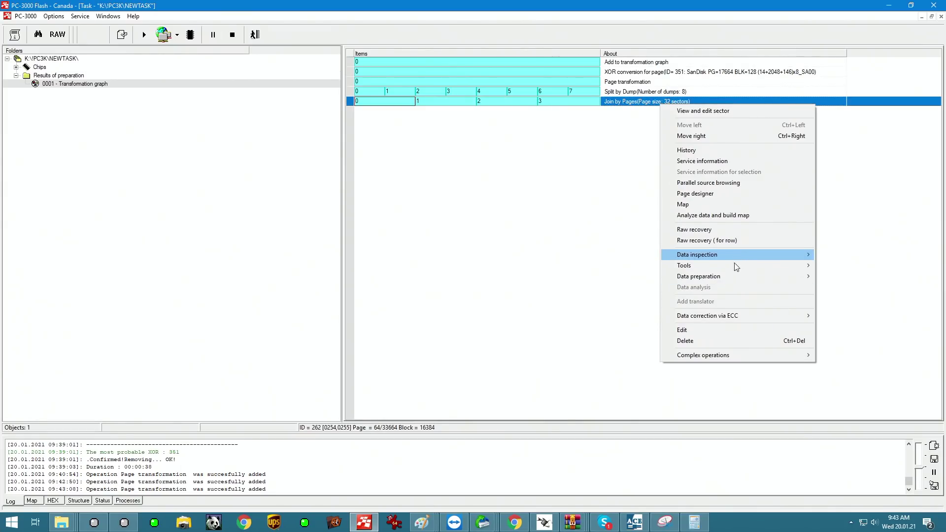
mouse_move(726, 270)
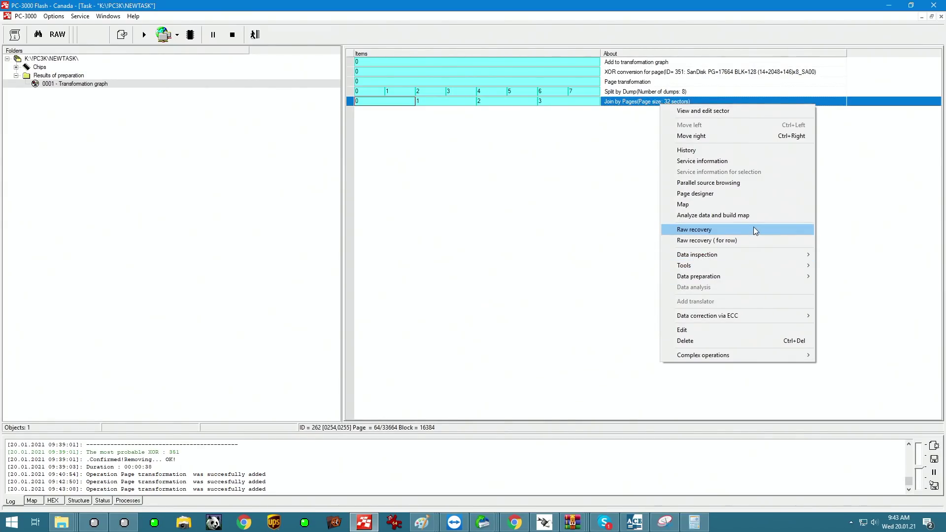
mouse_move(814, 280)
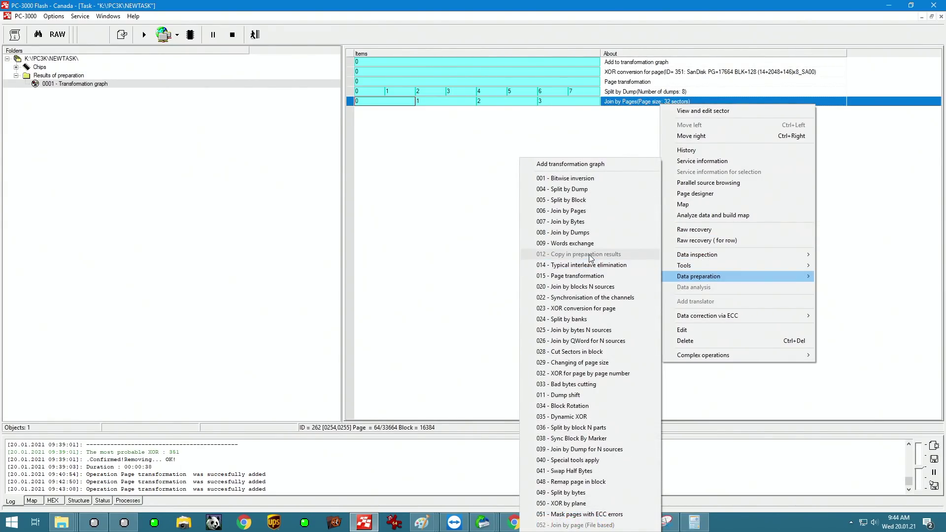
left_click(610, 211)
left_click(562, 279)
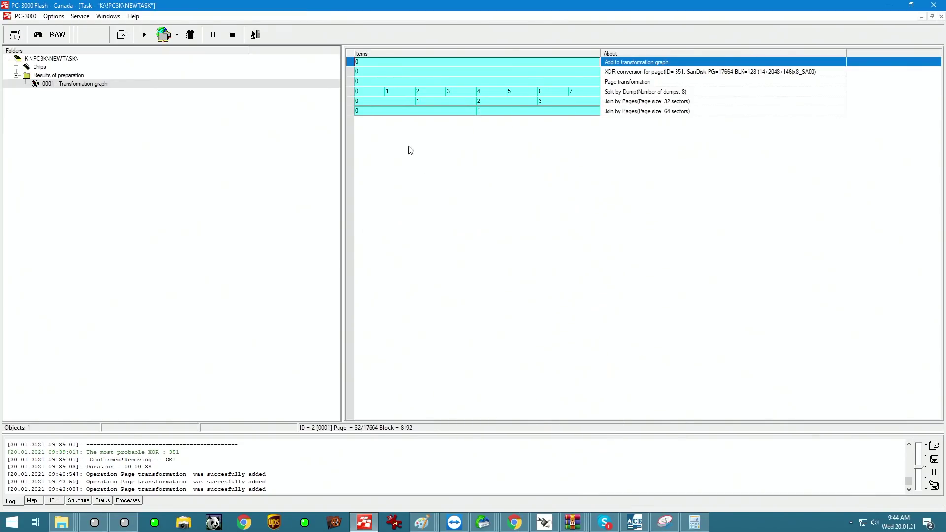
left_click(454, 117)
right_click(498, 111)
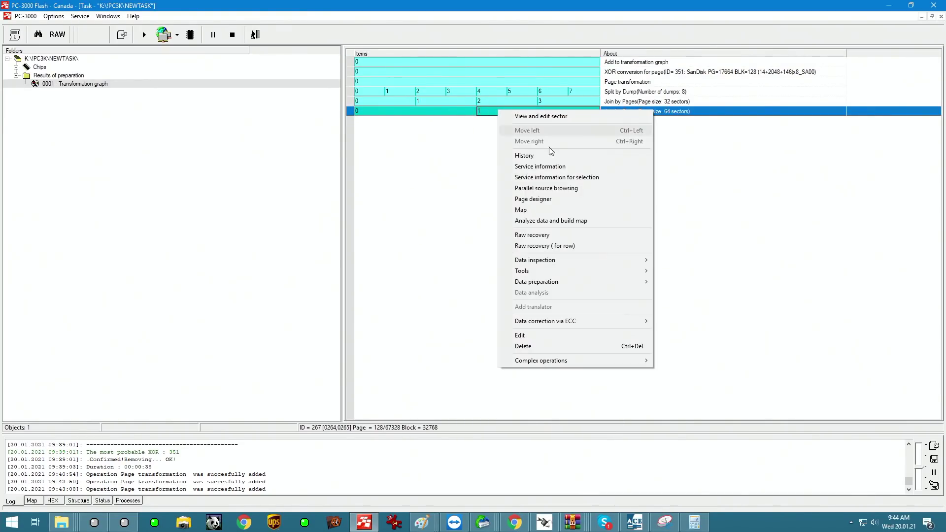
left_click(631, 176)
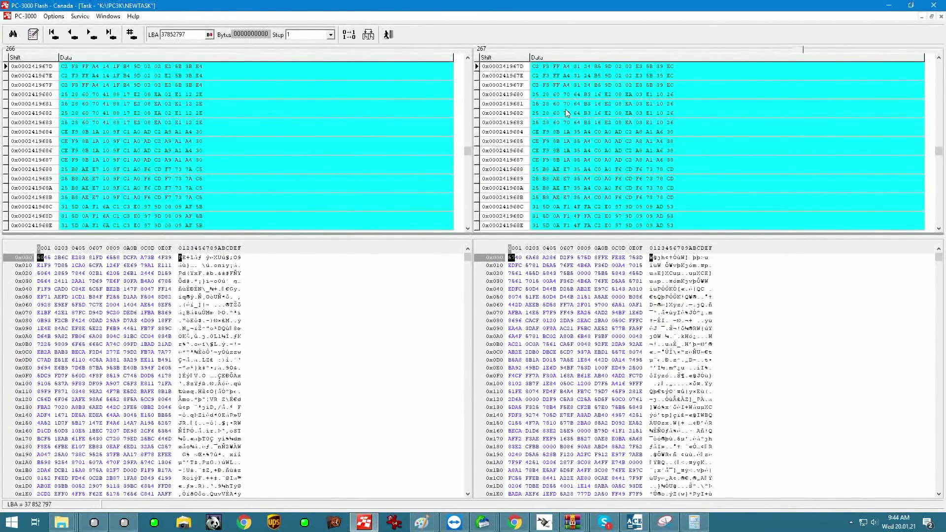
left_click(389, 34)
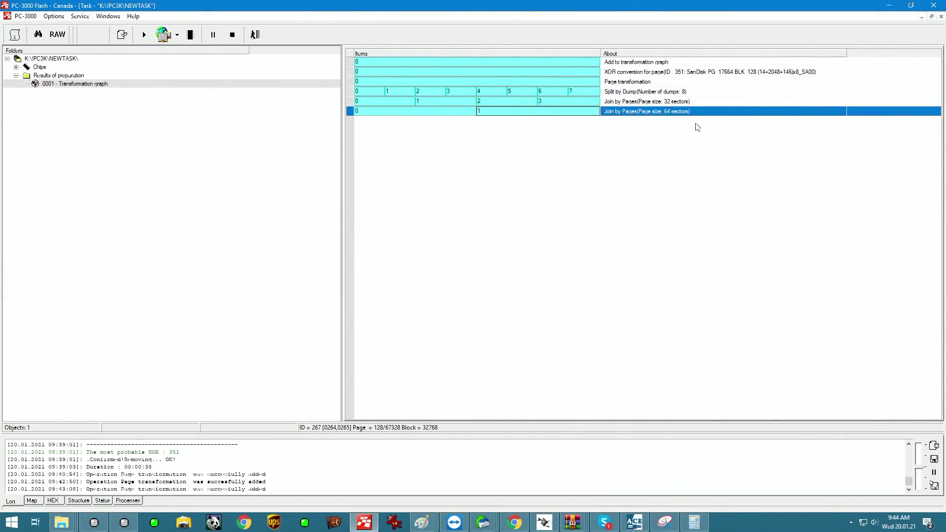
Add a Join by blocks N sources step with block size 32768 after the 64-sector join
right_click(690, 112)
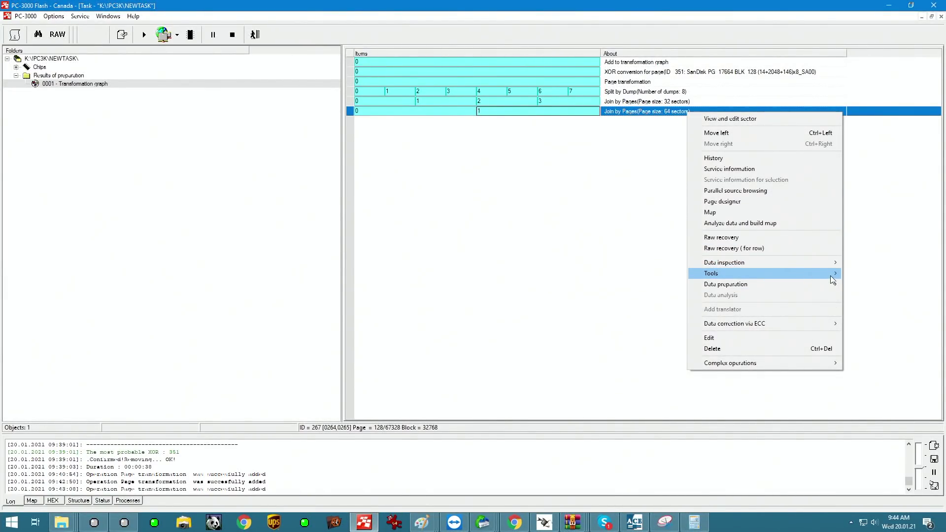
mouse_move(826, 284)
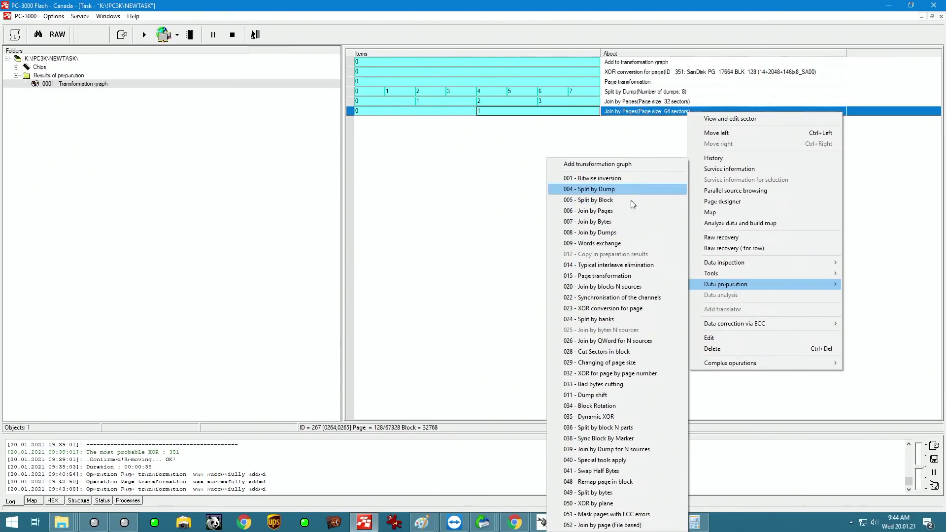
left_click(634, 288)
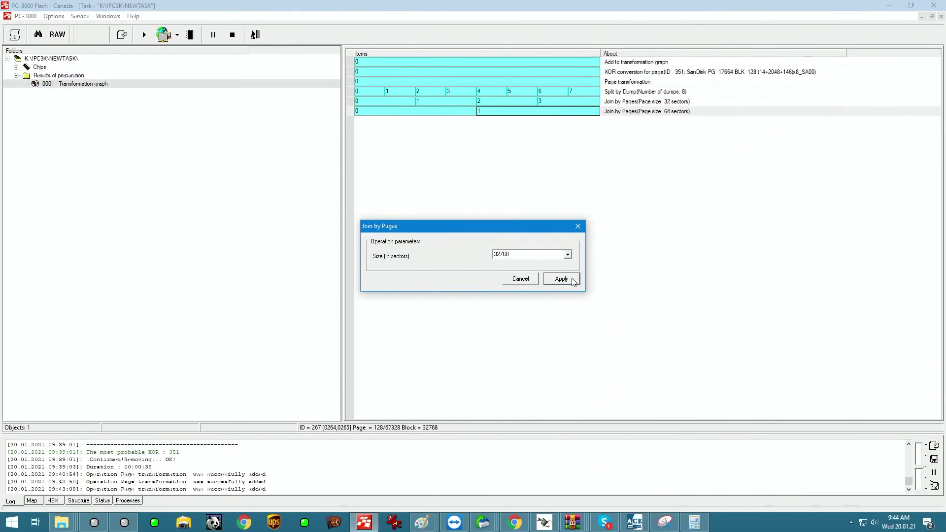
left_click(559, 277)
left_click(540, 281)
Open Raw recovery on the Join by blocks N sources result
left_click(458, 123)
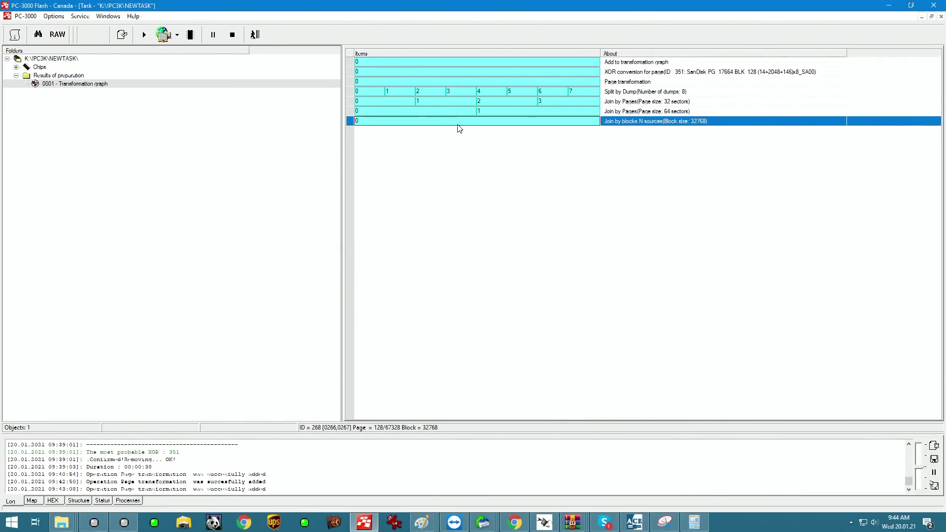
right_click(458, 123)
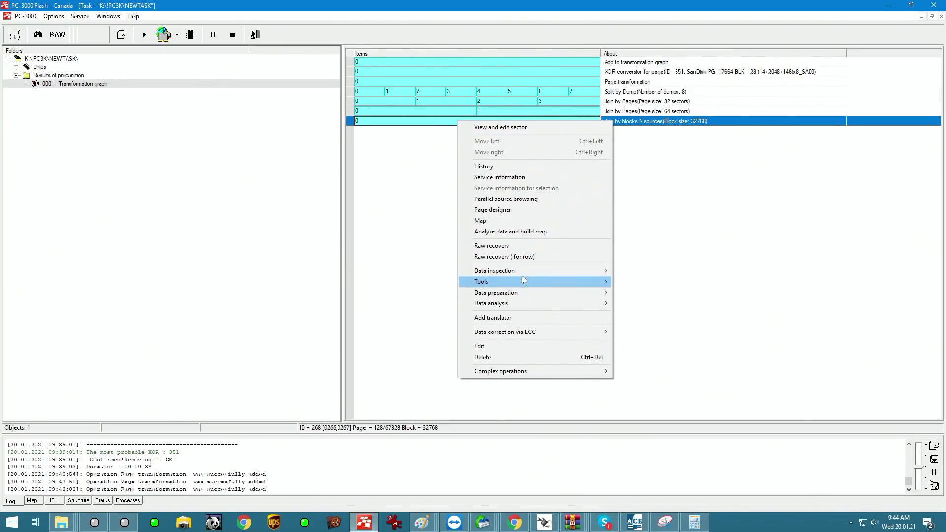
left_click(509, 246)
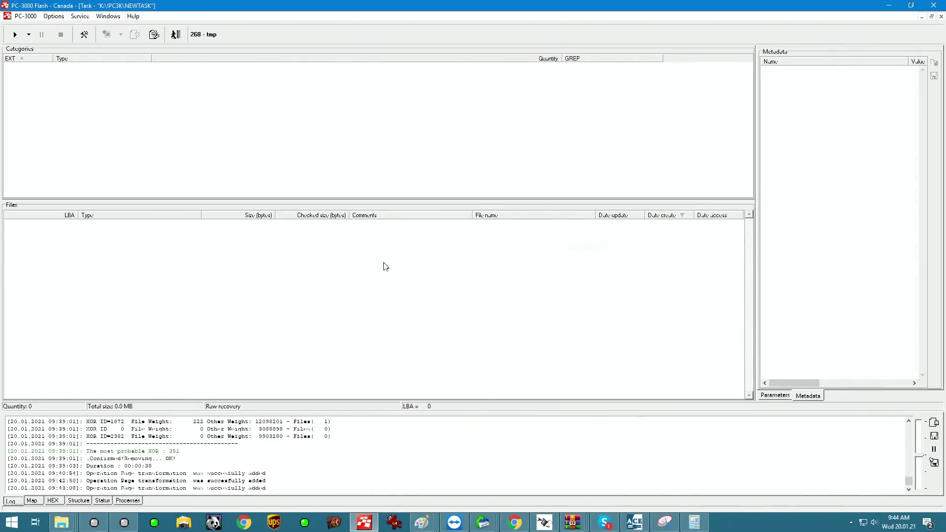
Run and stop a first raw recovery scan, then select the Initial LBA value to replace with 20000000
left_click(15, 34)
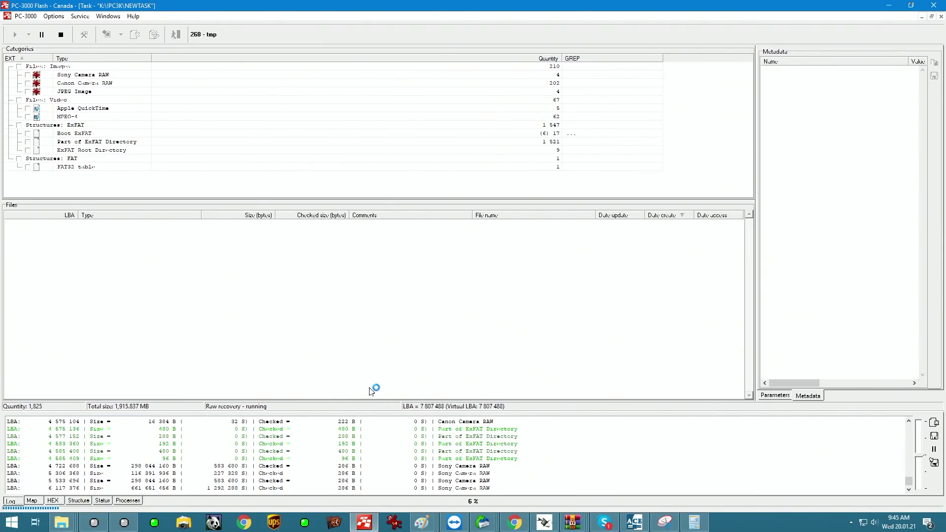
left_click(63, 38)
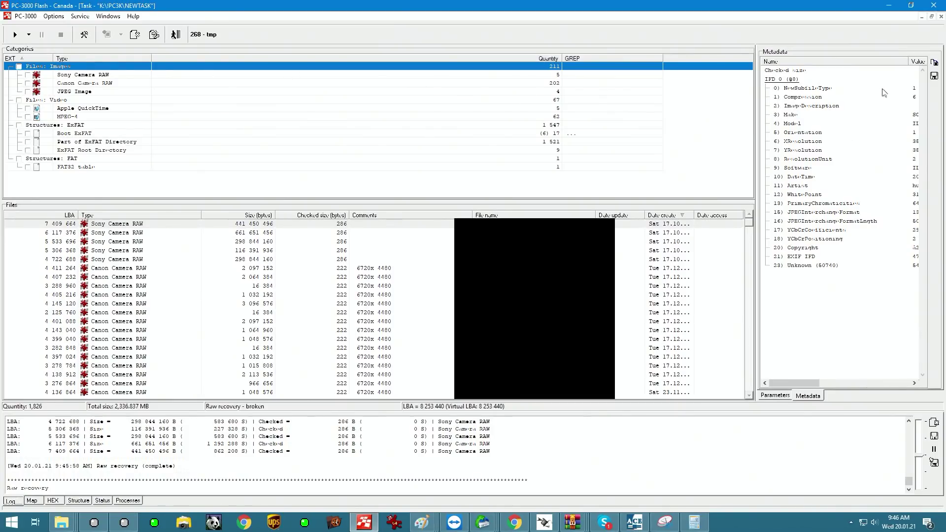
left_click(776, 395)
double_click(848, 65)
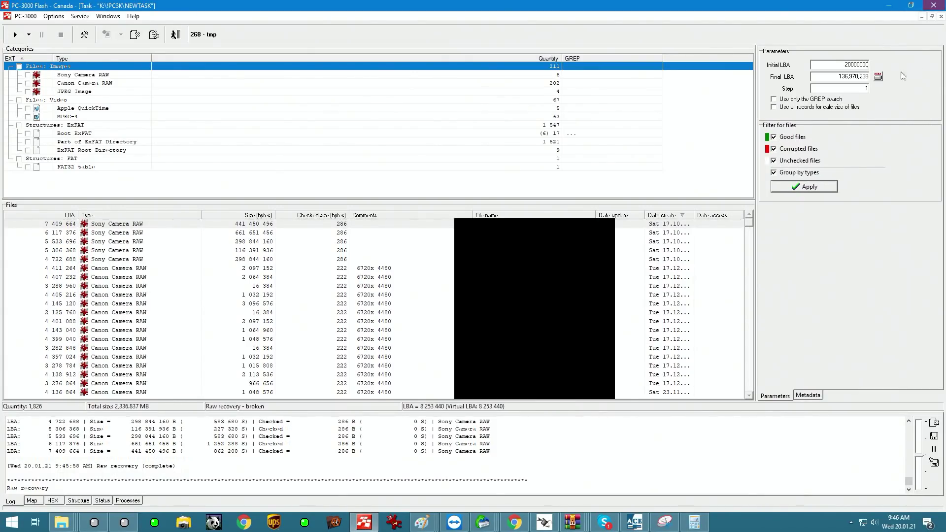
Apply Initial LBA 20000000, rerun raw recovery, and review the found files' metadata
left_click(821, 191)
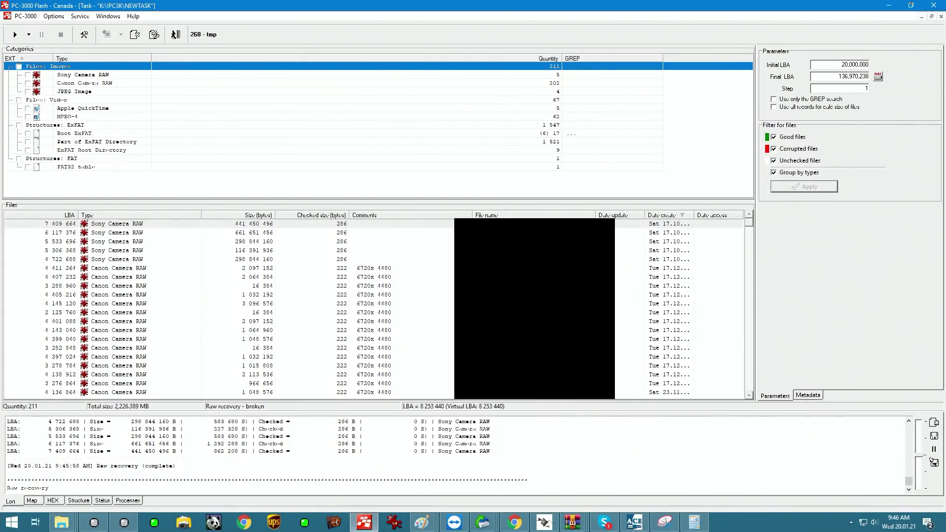
left_click(16, 35)
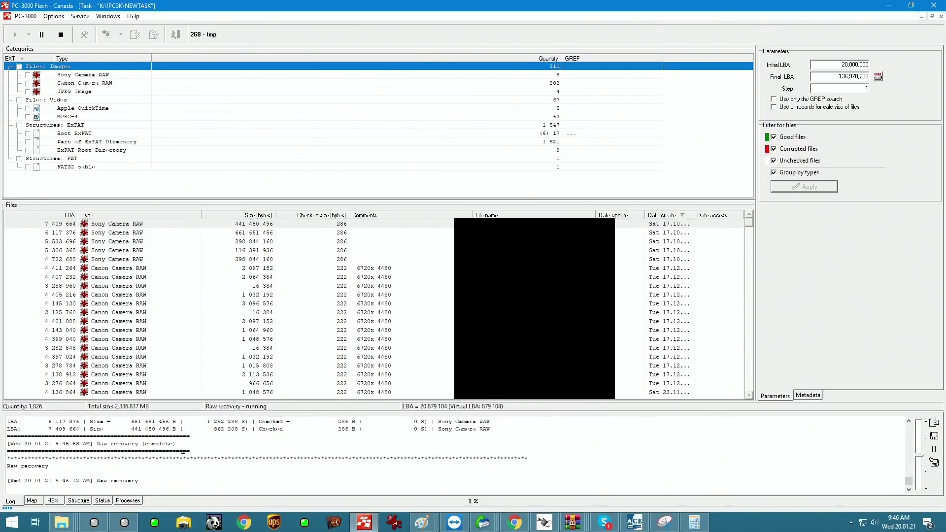
left_click(810, 397)
left_click(779, 397)
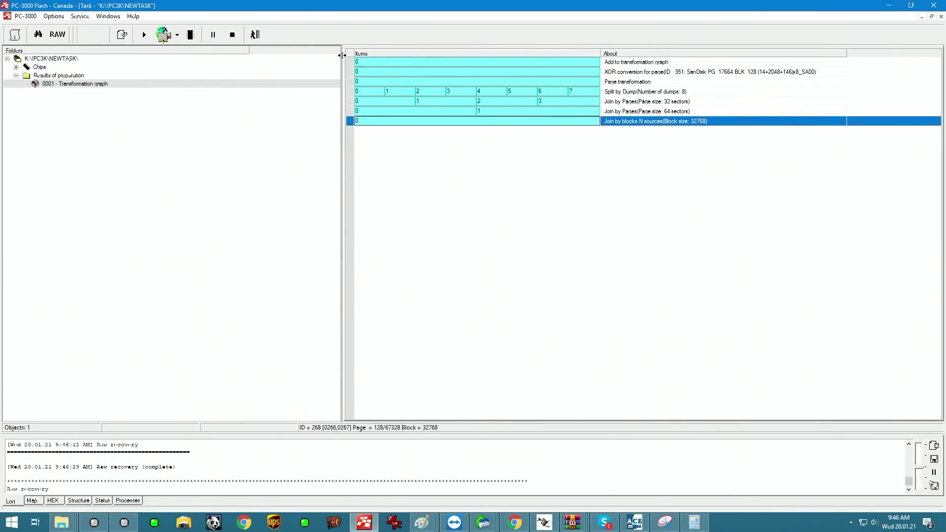
Replace XOR 351 with resource 1872, SanDisk BLK 16 PG 17664 (2208x8) C634C7, in the XOR conversion
left_click(421, 74)
right_click(655, 73)
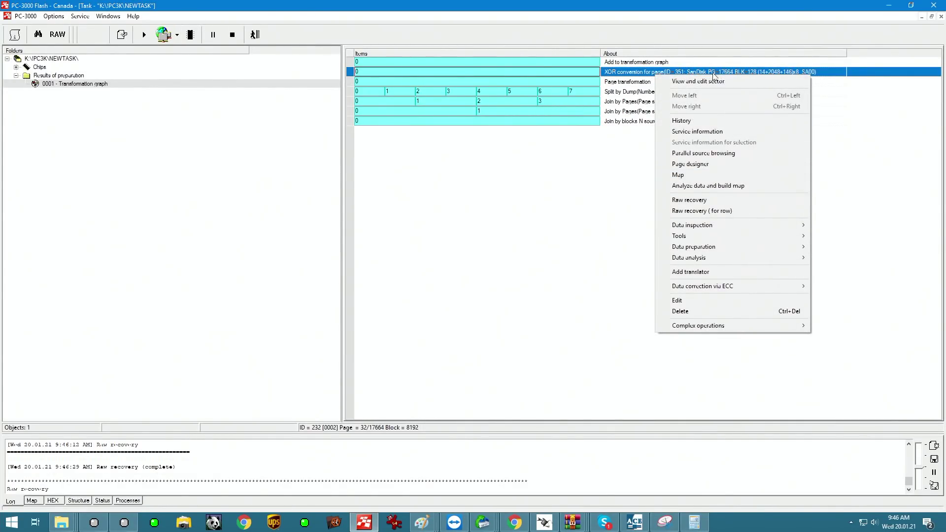
left_click(707, 302)
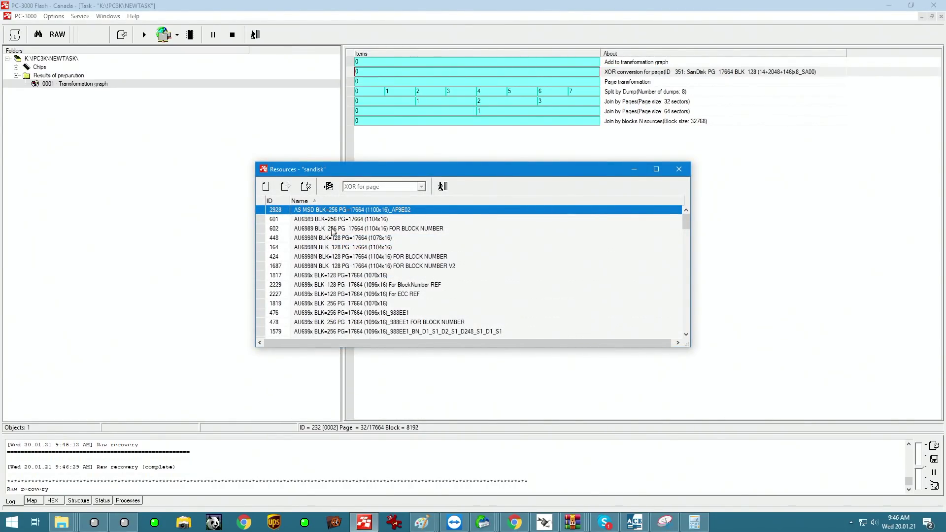
left_click(331, 201)
scroll(340, 276, "down", 10)
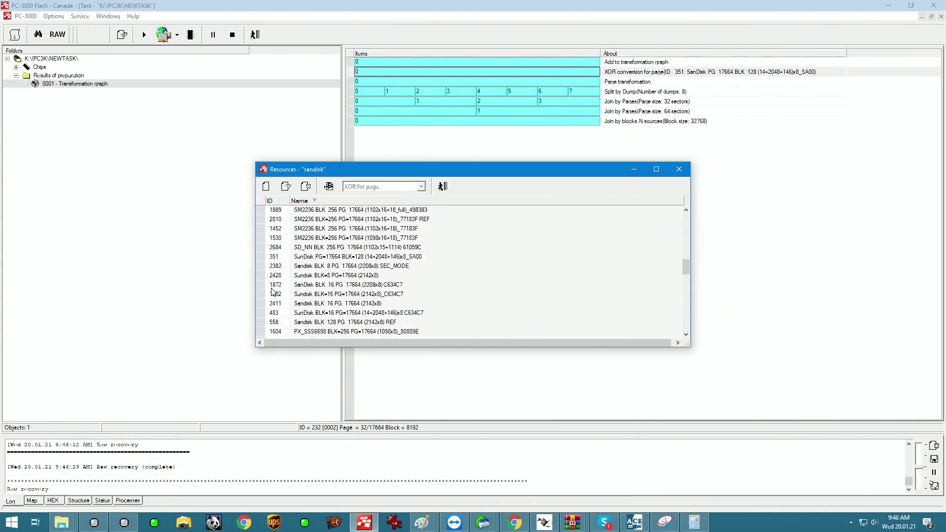
left_click(335, 288)
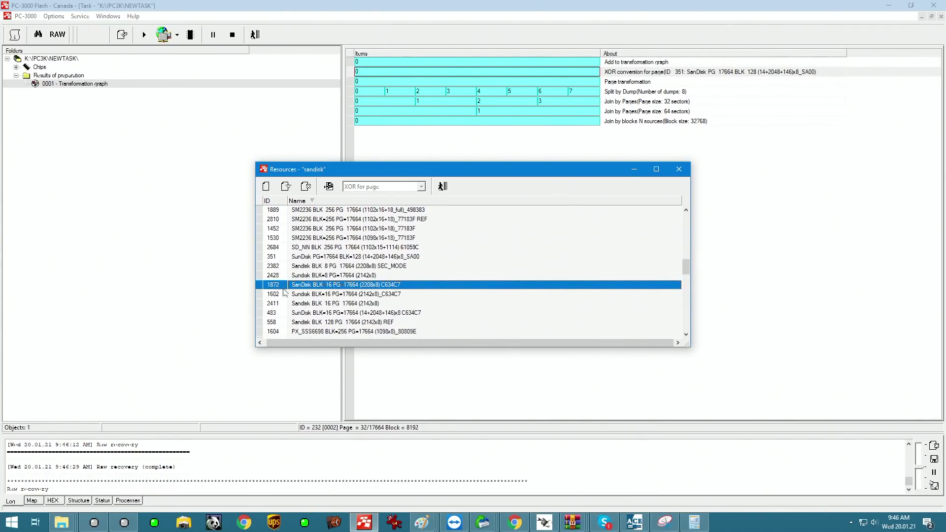
right_click(392, 286)
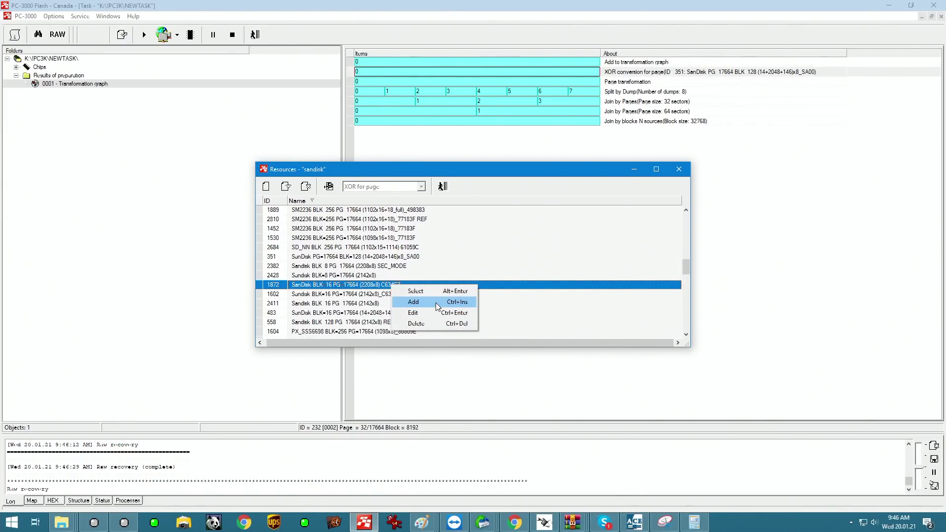
left_click(419, 291)
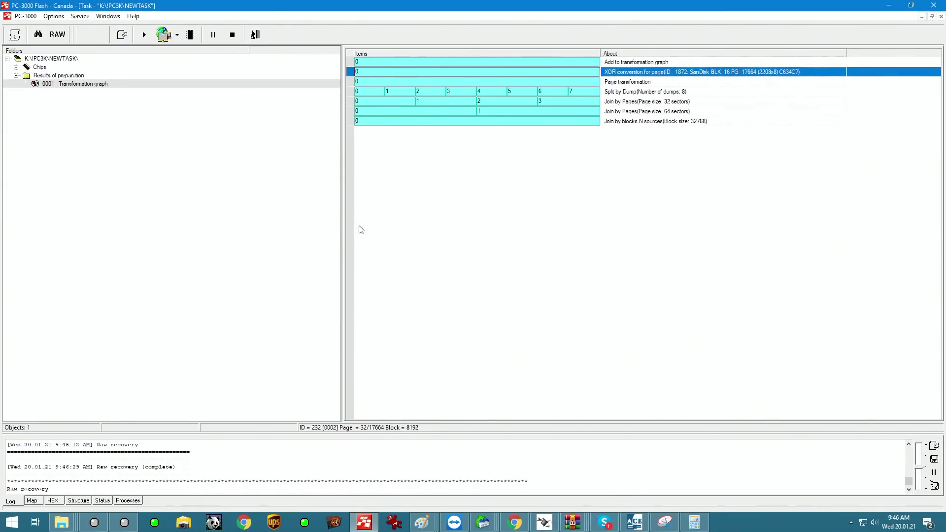
left_click(616, 124)
right_click(549, 124)
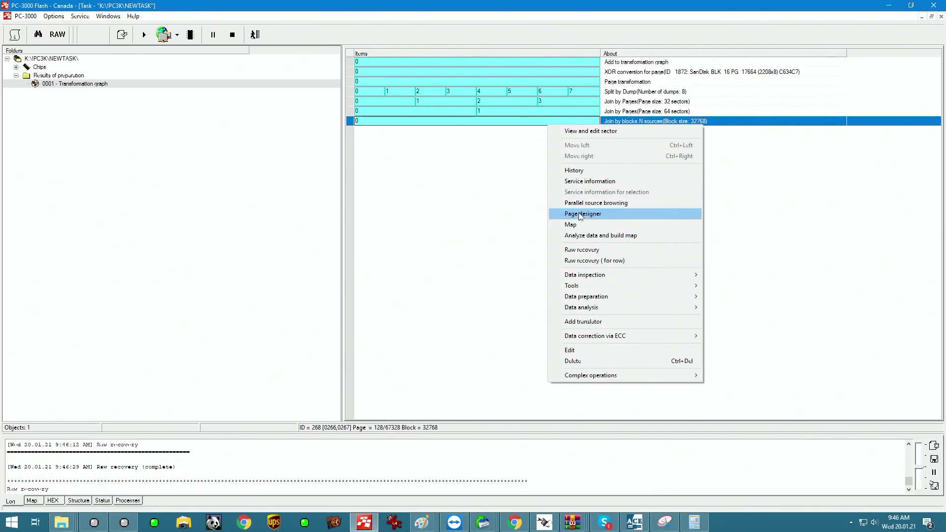
Rerun raw recovery on the corrected Join by blocks data from LBA 0
left_click(601, 251)
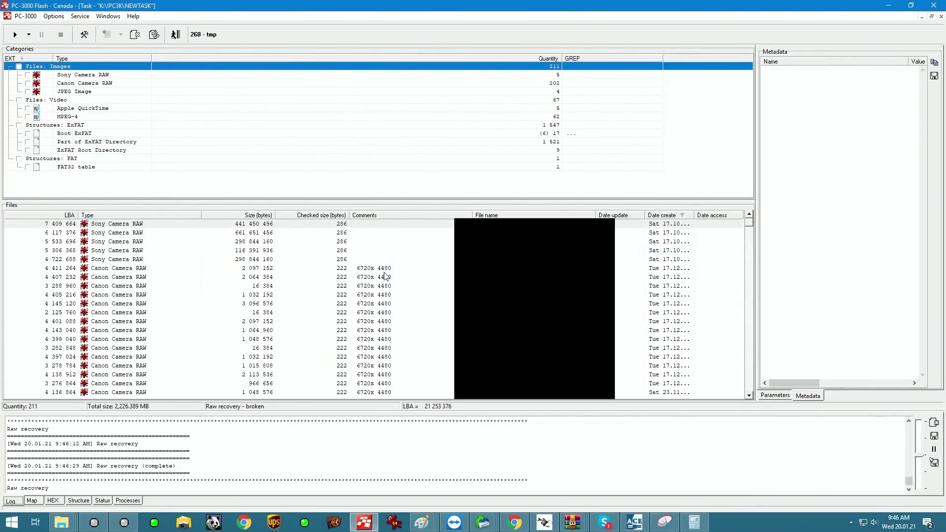
left_click(775, 396)
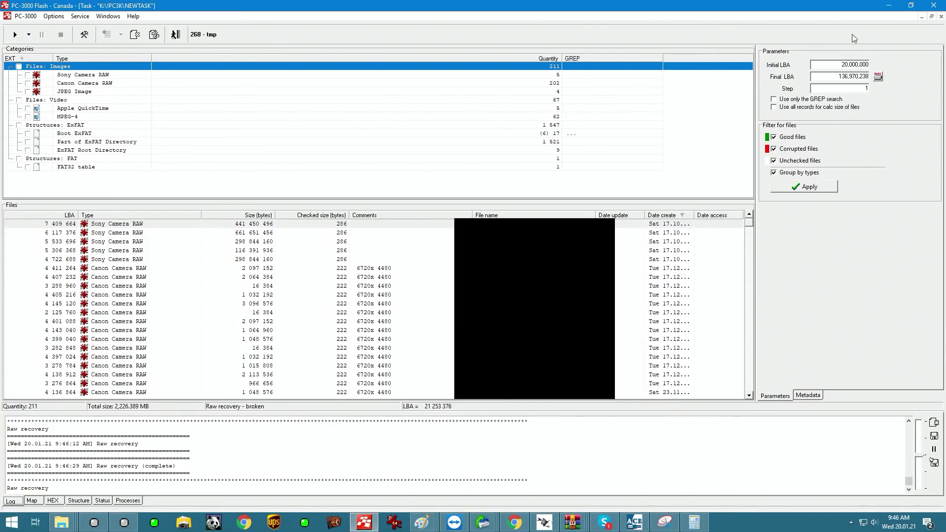
left_click(796, 187)
left_click(15, 35)
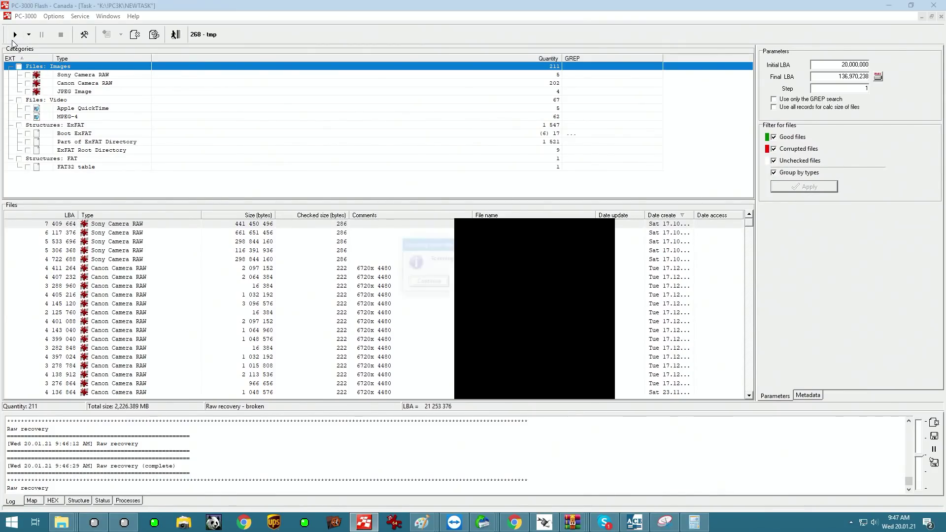
left_click(427, 282)
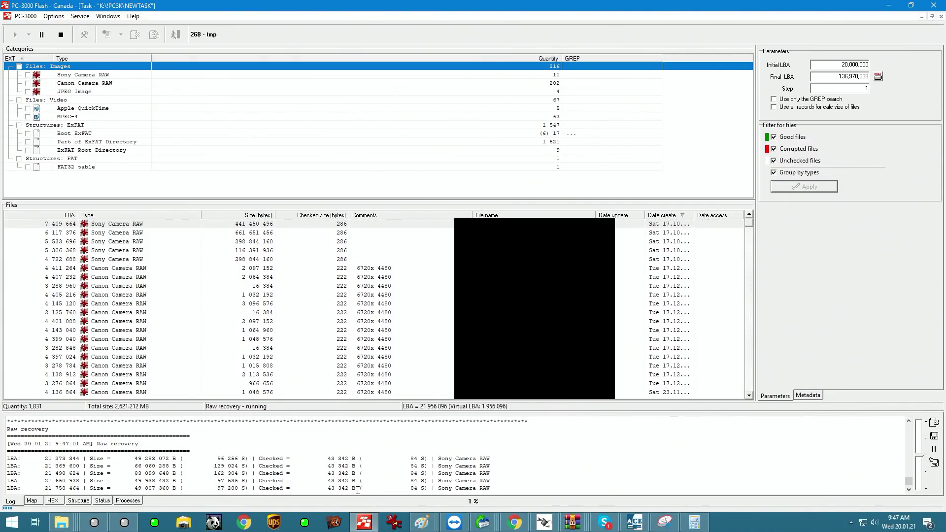
left_click(61, 35)
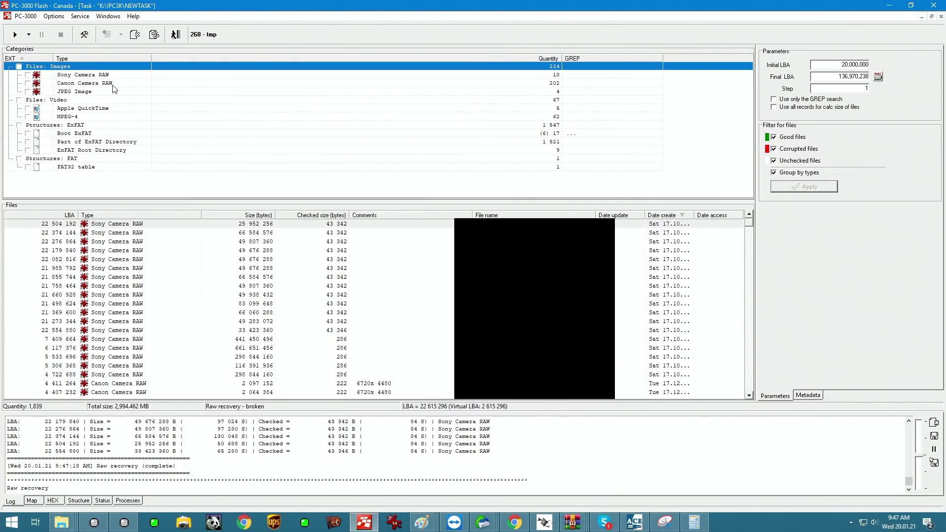
List the 1,300 Sony Camera RAW results and open one to preview the photo
left_click(79, 91)
left_click(78, 75)
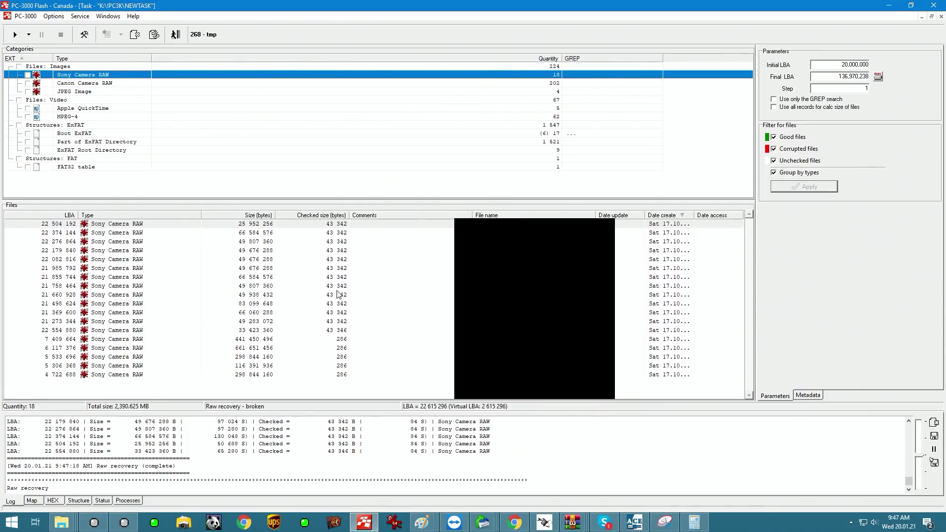
left_click(325, 312)
right_click(187, 294)
left_click(211, 440)
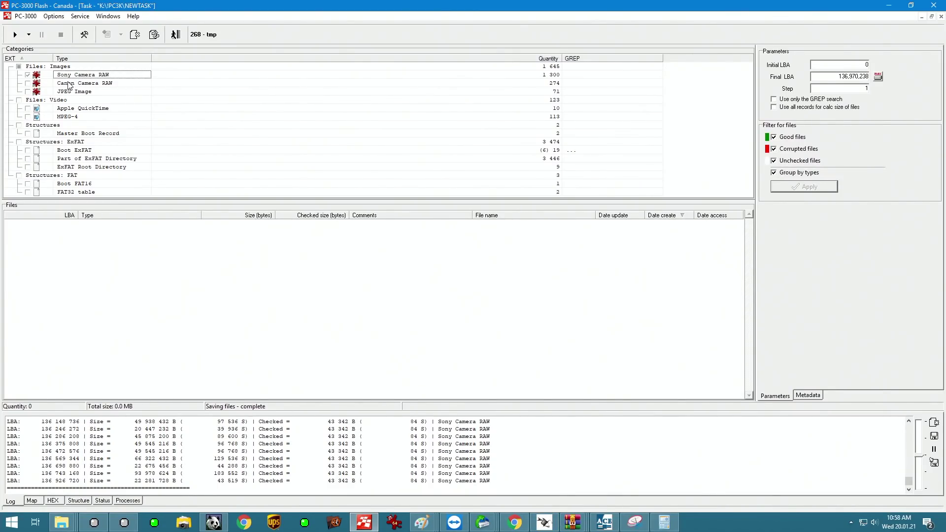
left_click(600, 528)
left_click(187, 284)
left_click(33, 501)
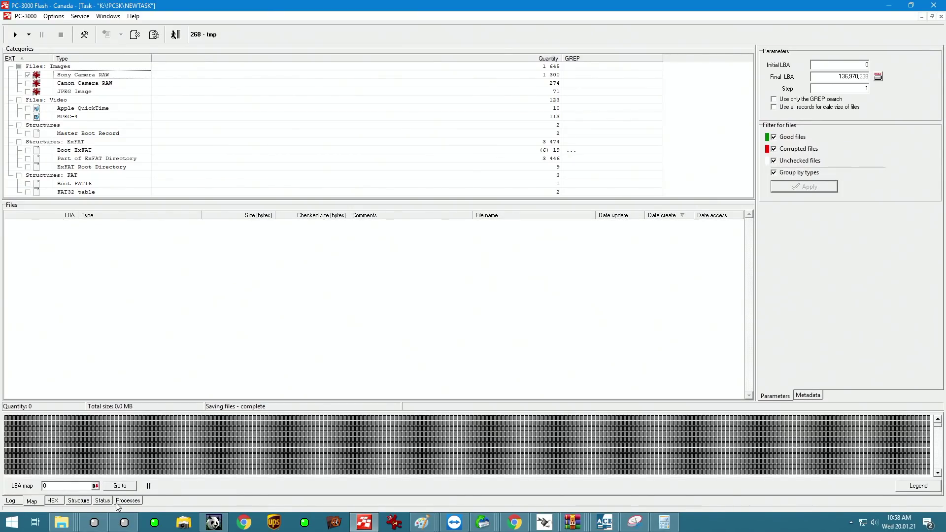
left_click(11, 500)
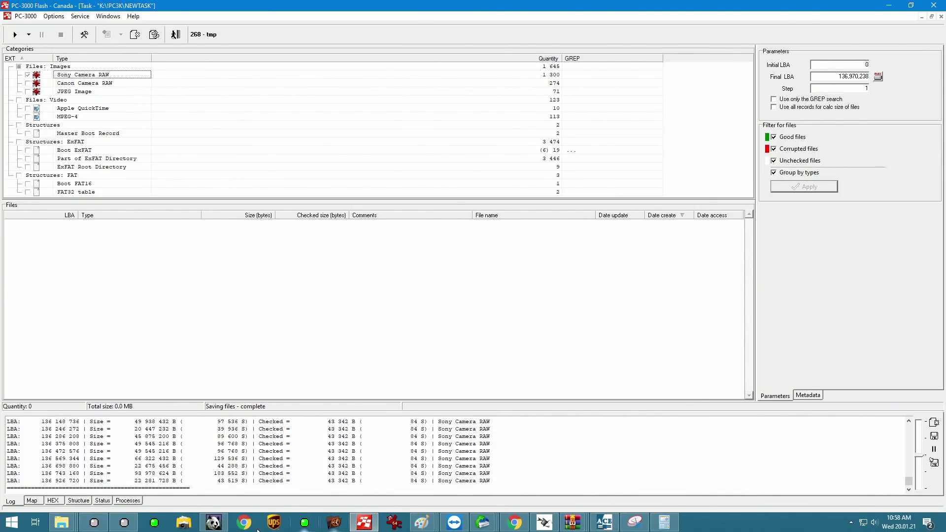
left_click(221, 526)
Scroll down through the image viewer's thumbnail grid of recovered Sony RAW photos
scroll(619, 276, "down", 3)
scroll(619, 276, "down", 15)
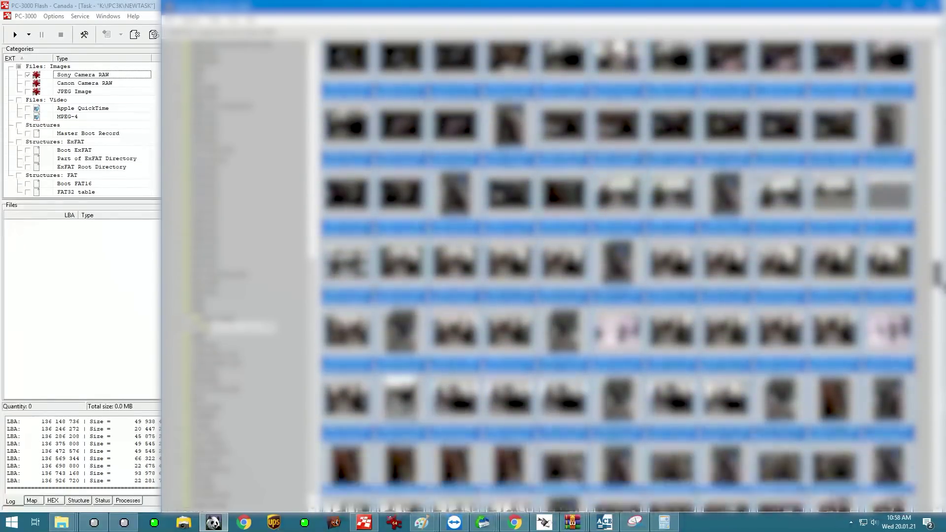
scroll(618, 276, "down", 12)
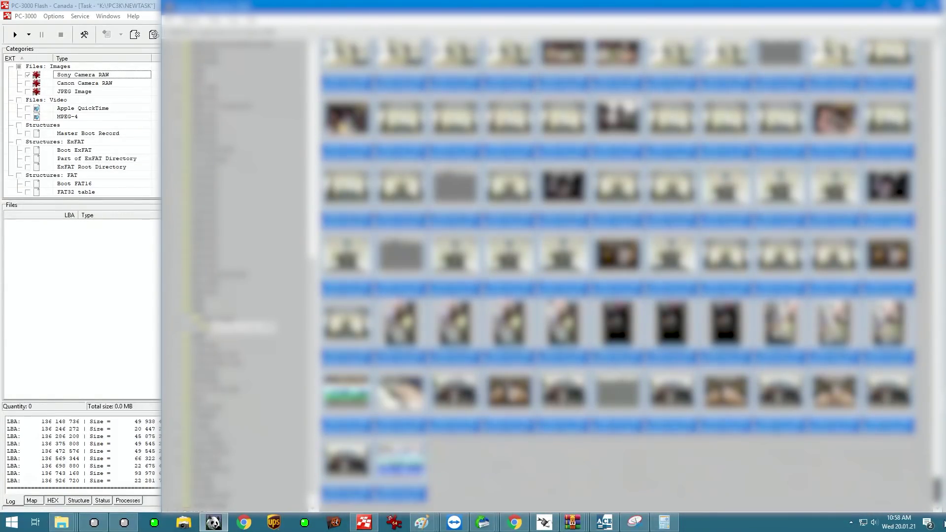
scroll(619, 276, "down", 6)
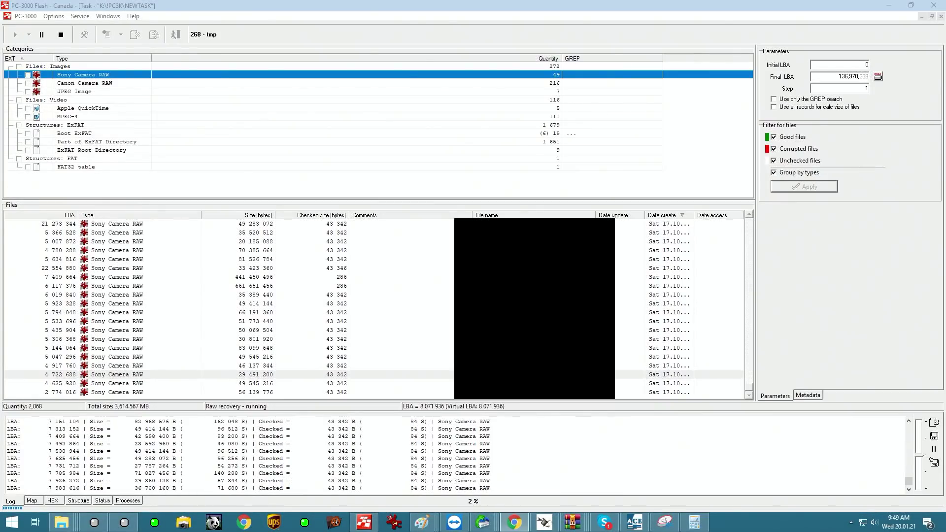